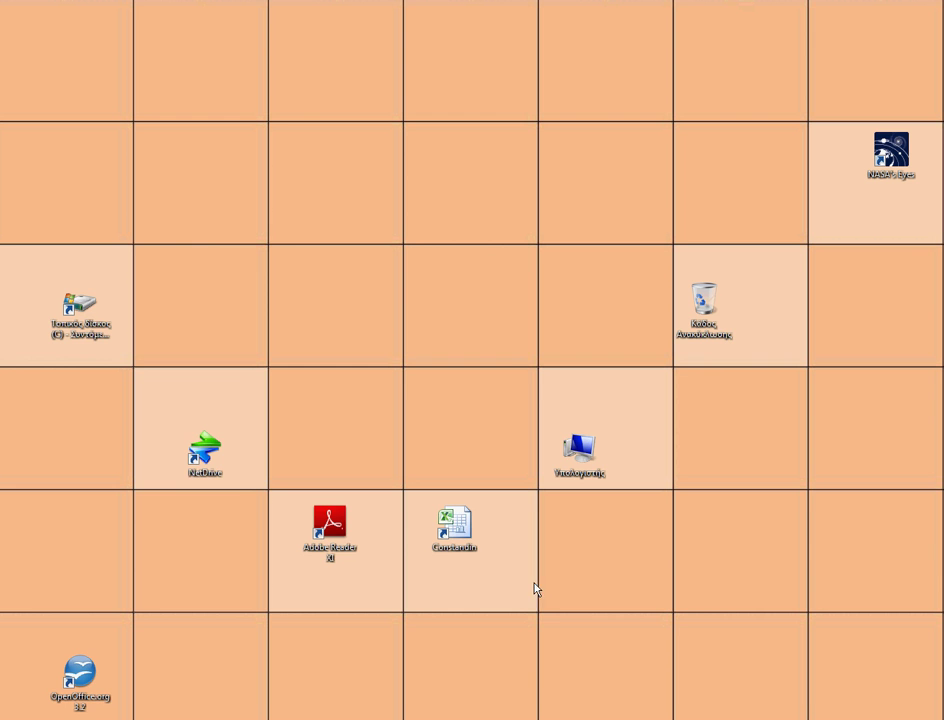
Back in Chrome, search Google for 'Δυνάμεις του δέκα' using the Greek keyboard.
{"action": "key", "text": "alt+Tab"}
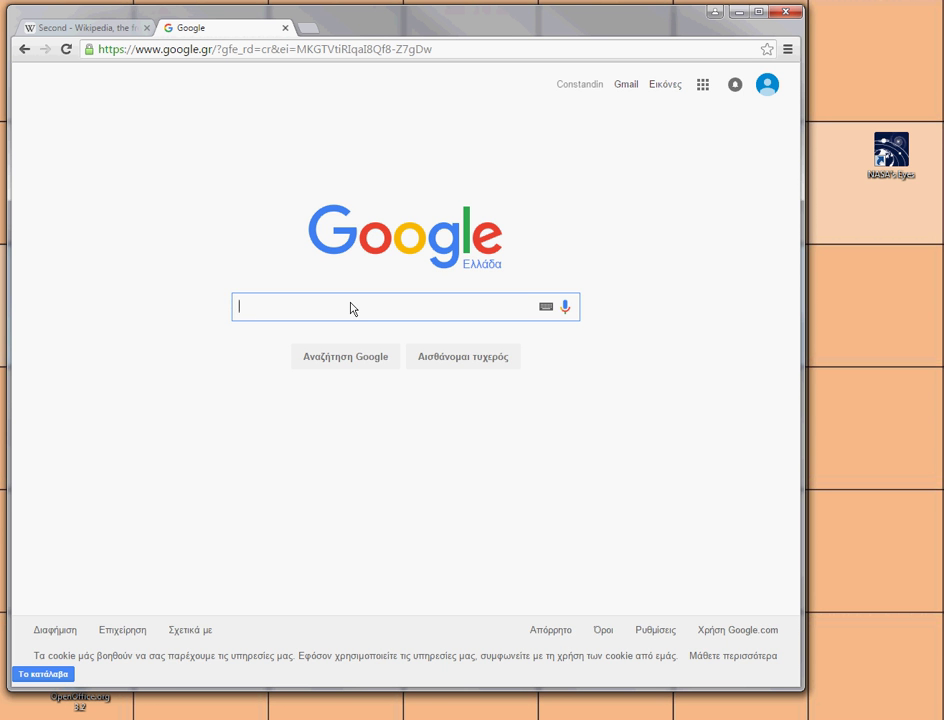
{"action": "type", "text": "d"}
{"action": "key", "text": "BackSpace"}
{"action": "type", "text": "Δυν"}
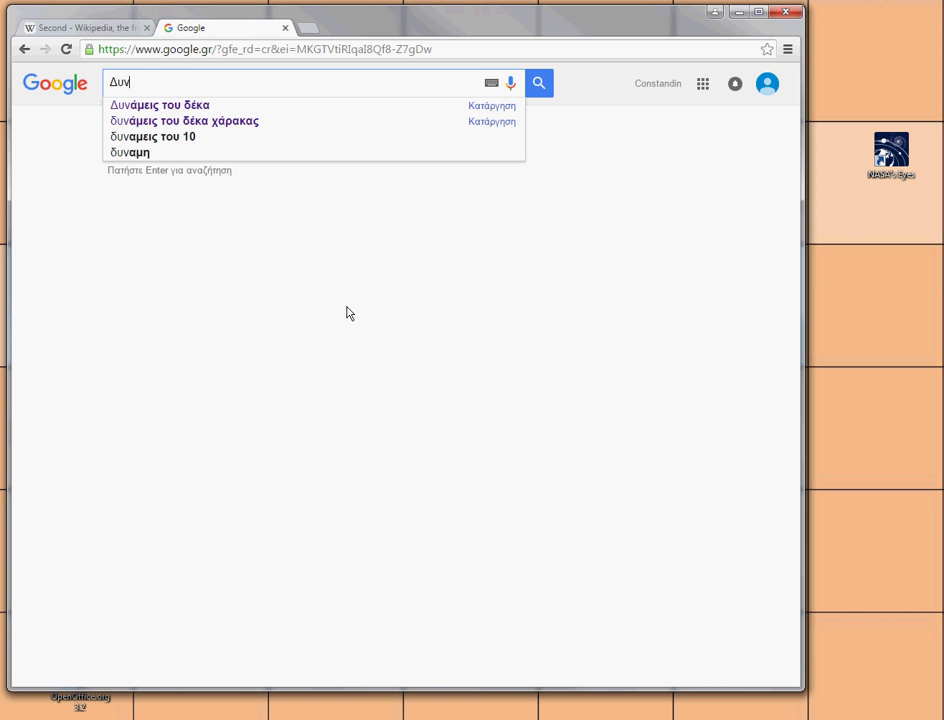
{"action": "type", "text": "άμεις του δέκα"}
{"action": "key", "text": "Return"}
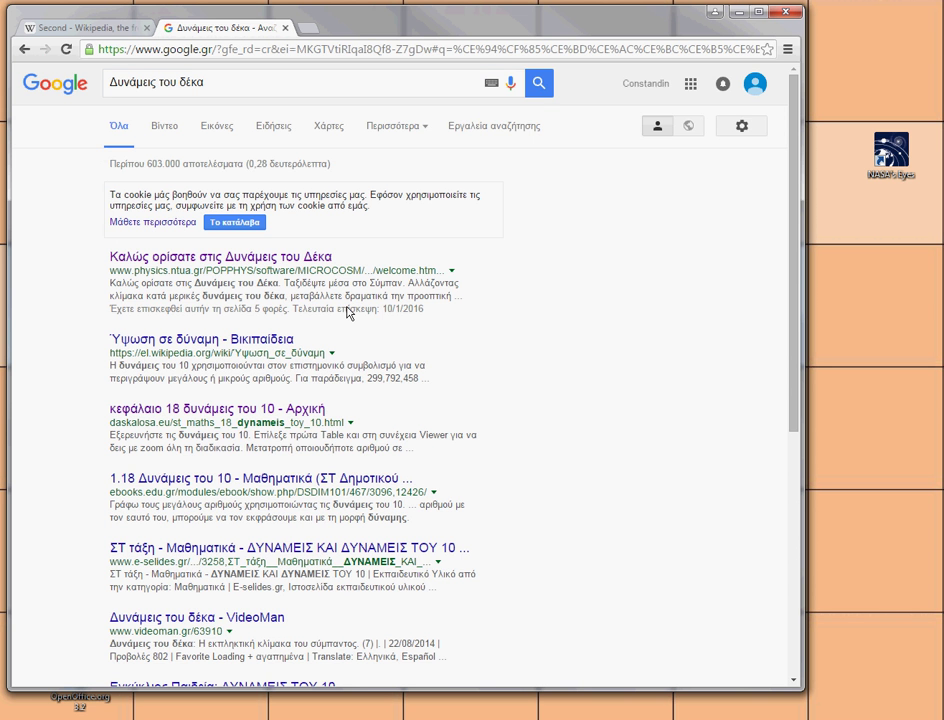
Open the Powers of Ten site and step its tour from 10^0 to 10^13 m.
{"action": "left_click", "coordinate": [184, 260]}
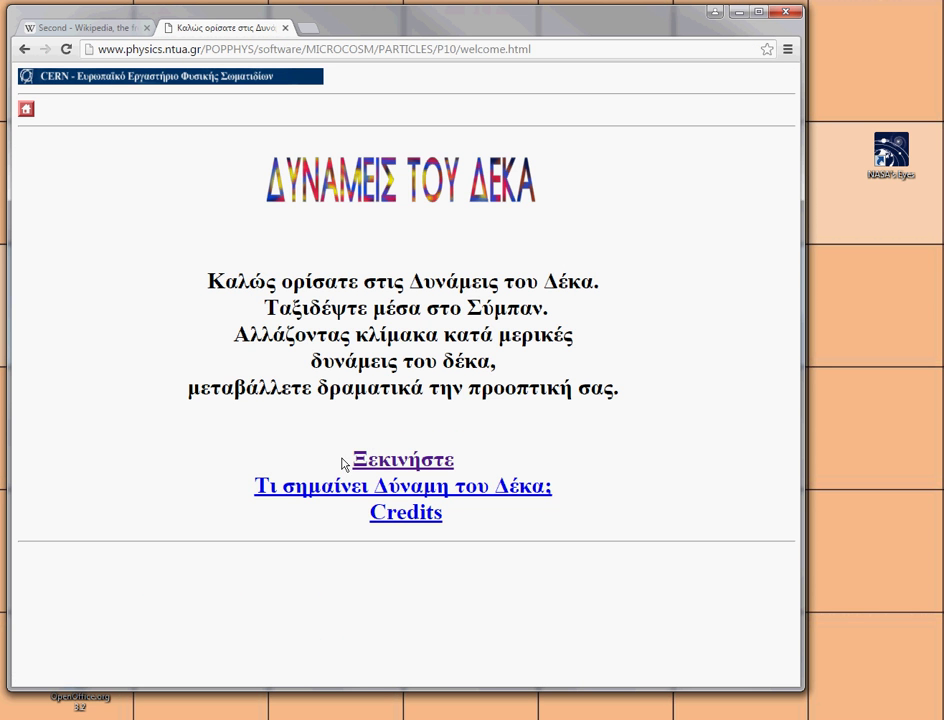
{"action": "left_click", "coordinate": [378, 468]}
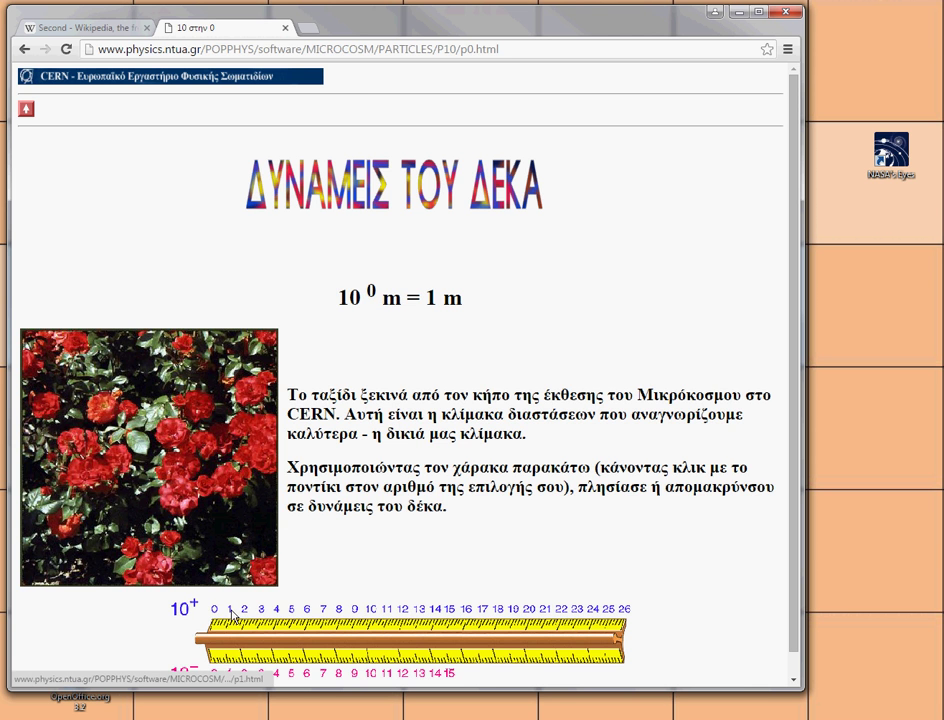
{"action": "left_click", "coordinate": [230, 614]}
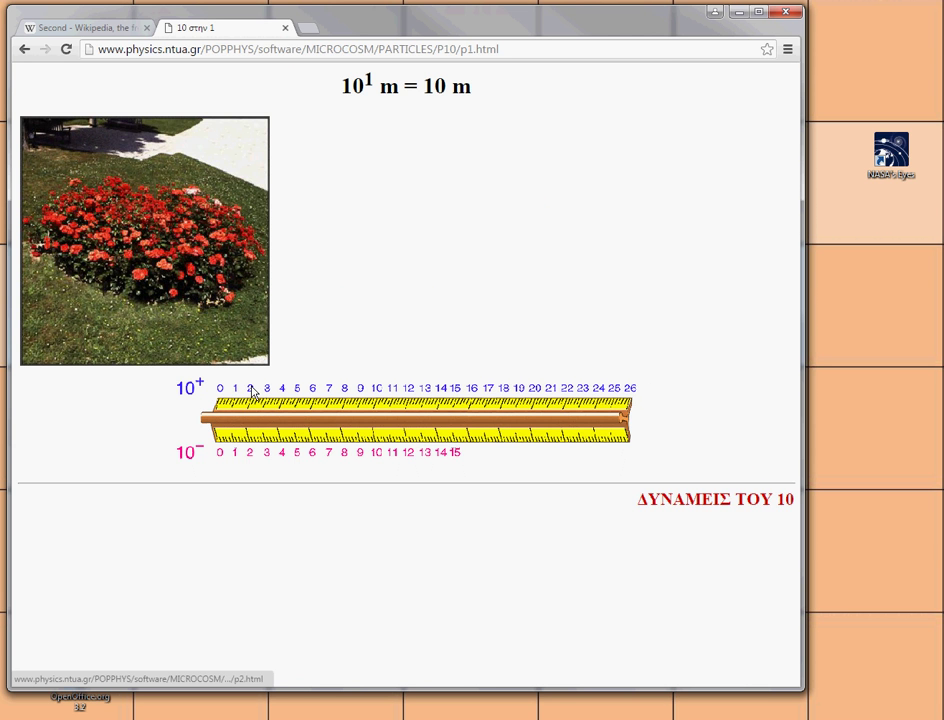
{"action": "left_click", "coordinate": [251, 390]}
{"action": "left_click", "coordinate": [268, 388]}
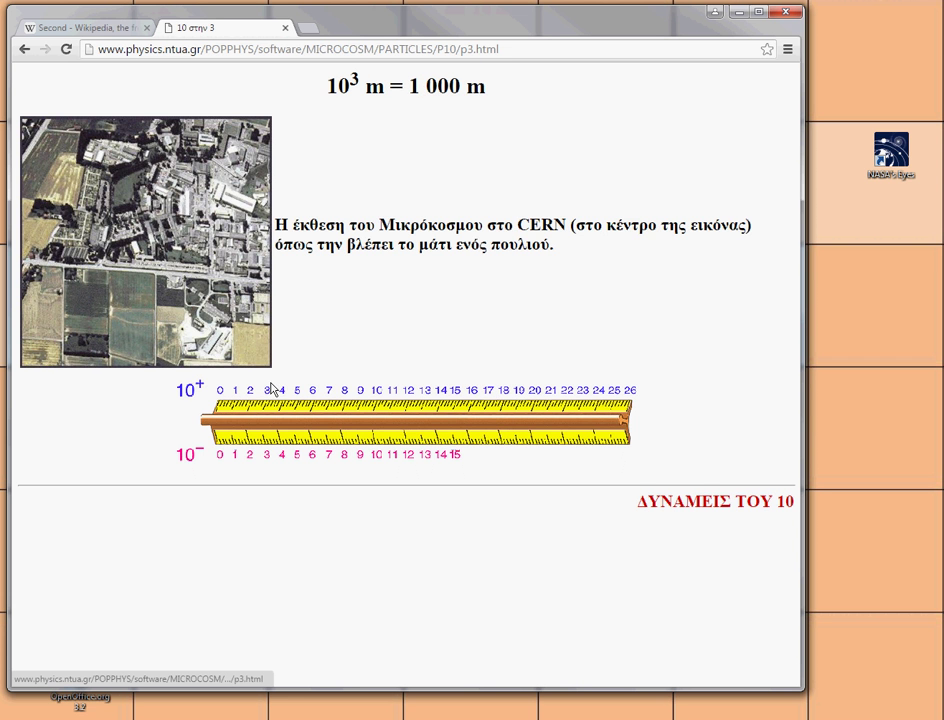
{"action": "left_click", "coordinate": [283, 394]}
{"action": "left_click", "coordinate": [297, 394]}
{"action": "left_click", "coordinate": [313, 391]}
{"action": "left_click", "coordinate": [329, 398]}
{"action": "left_click", "coordinate": [346, 398]}
{"action": "left_click", "coordinate": [361, 396]}
{"action": "left_click", "coordinate": [378, 400]}
{"action": "left_click", "coordinate": [394, 398]}
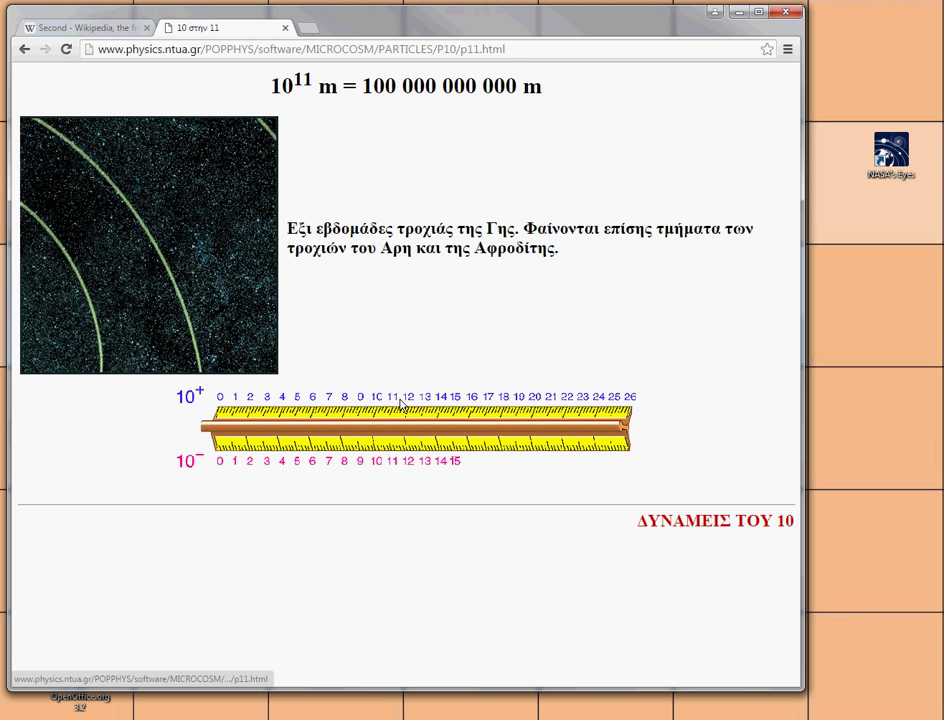
{"action": "left_click", "coordinate": [410, 397]}
{"action": "left_click", "coordinate": [433, 400]}
Continue the tour from 10^14 up to 10^26 m, then go to cell A1 in Excel.
{"action": "left_click", "coordinate": [442, 400]}
{"action": "left_click", "coordinate": [457, 400]}
{"action": "left_click", "coordinate": [472, 400]}
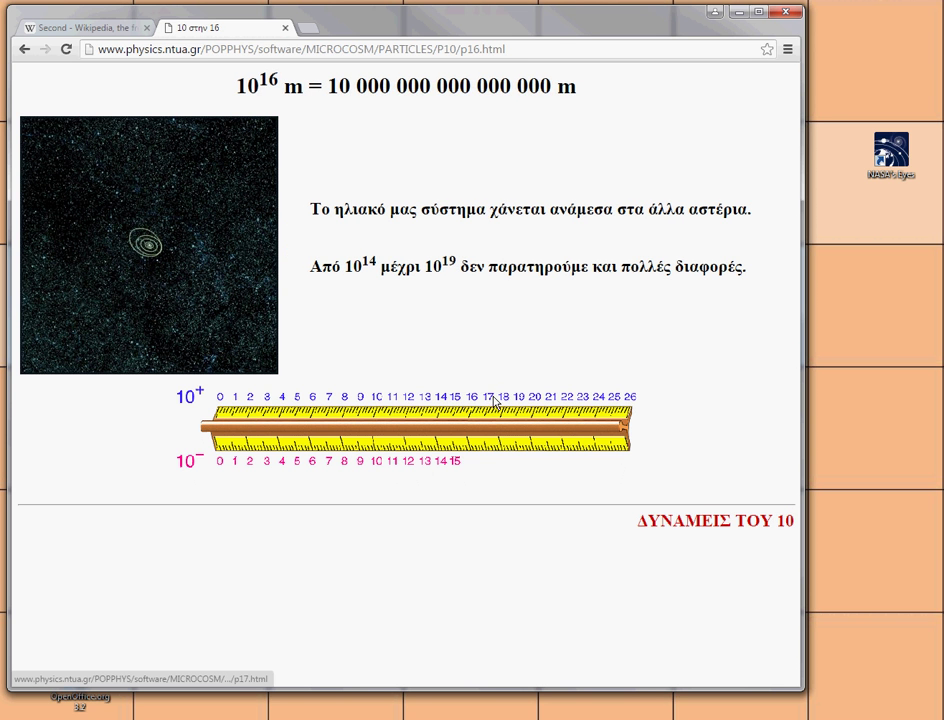
{"action": "left_click", "coordinate": [488, 400]}
{"action": "left_click", "coordinate": [504, 400]}
{"action": "left_click", "coordinate": [520, 400]}
{"action": "left_click", "coordinate": [536, 400]}
{"action": "left_click", "coordinate": [551, 400]}
{"action": "left_click", "coordinate": [567, 400]}
{"action": "left_click", "coordinate": [583, 400]}
{"action": "left_click", "coordinate": [598, 400]}
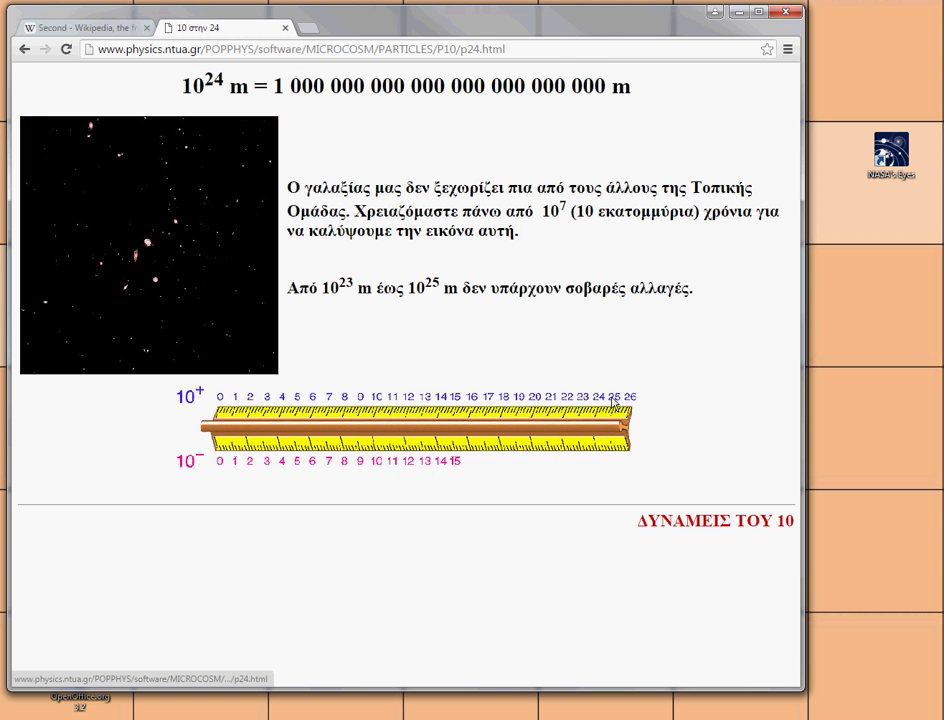
{"action": "left_click", "coordinate": [615, 400]}
{"action": "left_click", "coordinate": [630, 400]}
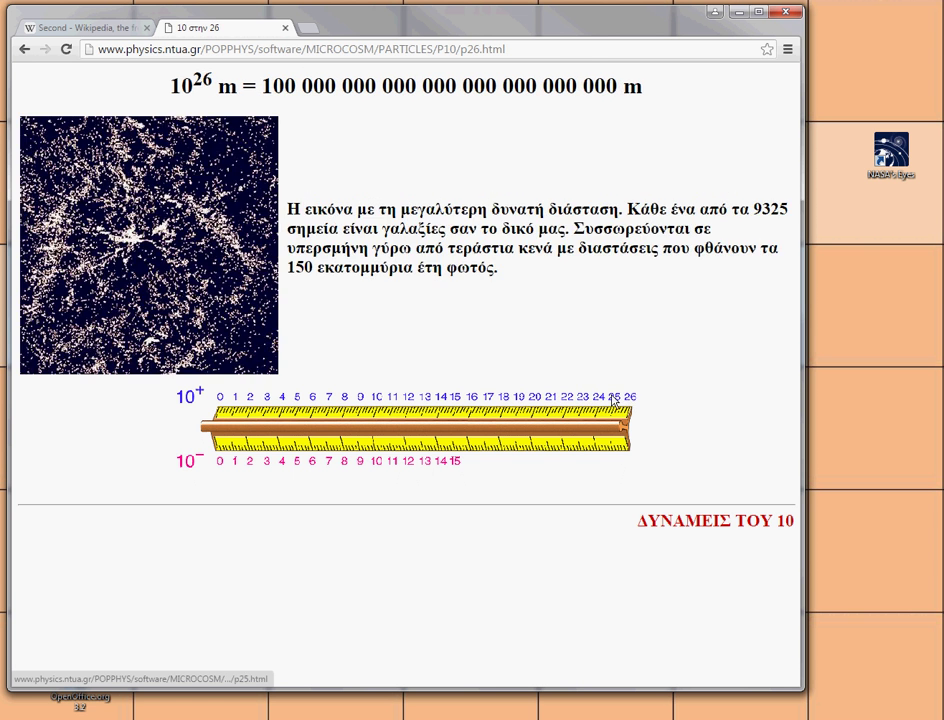
{"action": "left_click", "coordinate": [520, 701]}
{"action": "left_click", "coordinate": [82, 177]}
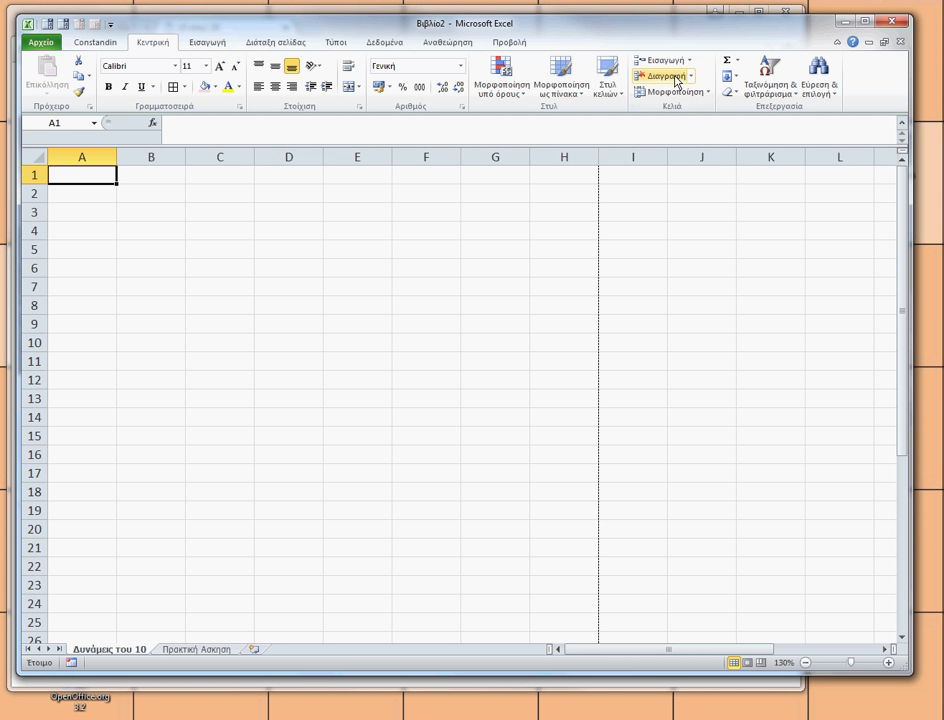
Enter 1 and 2 in A1:A2 and fill the series down to 26 in row 26.
{"action": "type", "text": "1"}
{"action": "key", "text": "Return"}
{"action": "type", "text": "2"}
{"action": "key", "text": "Return"}
{"action": "mouse_move", "coordinate": [103, 178]}
{"action": "left_mouse_down"}
{"action": "mouse_move", "coordinate": [117, 202]}
{"action": "mouse_move", "coordinate": [118, 607]}
{"action": "mouse_move", "coordinate": [109, 580]}
{"action": "mouse_move", "coordinate": [105, 600]}
{"action": "left_mouse_up"}
{"action": "left_click_drag", "start_coordinate": [902, 369], "coordinate": [902, 310]}
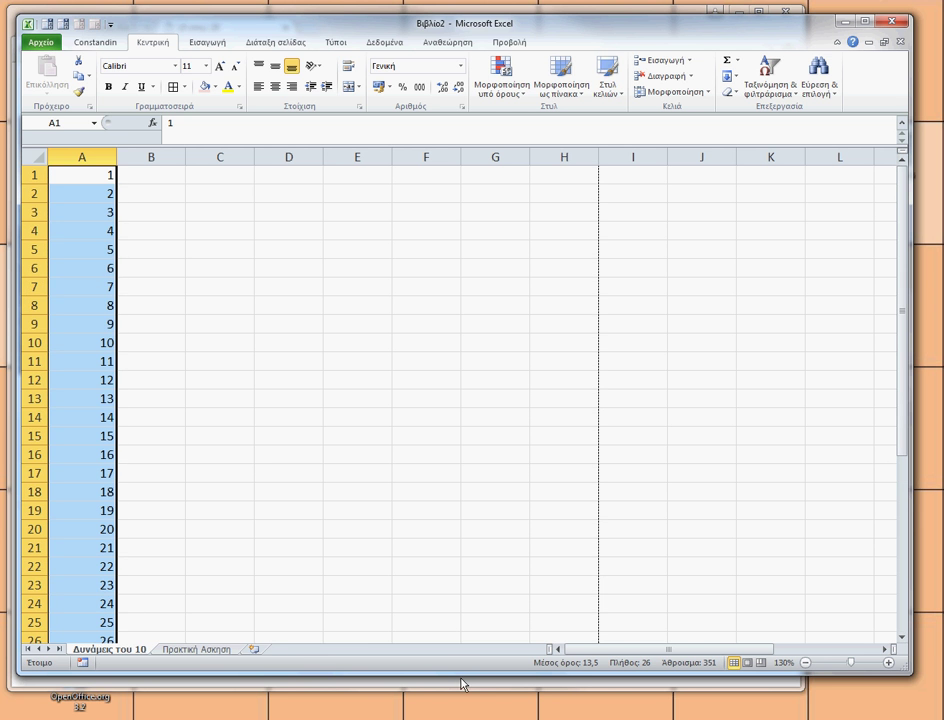
{"action": "left_click_drag", "start_coordinate": [459, 674], "coordinate": [459, 700]}
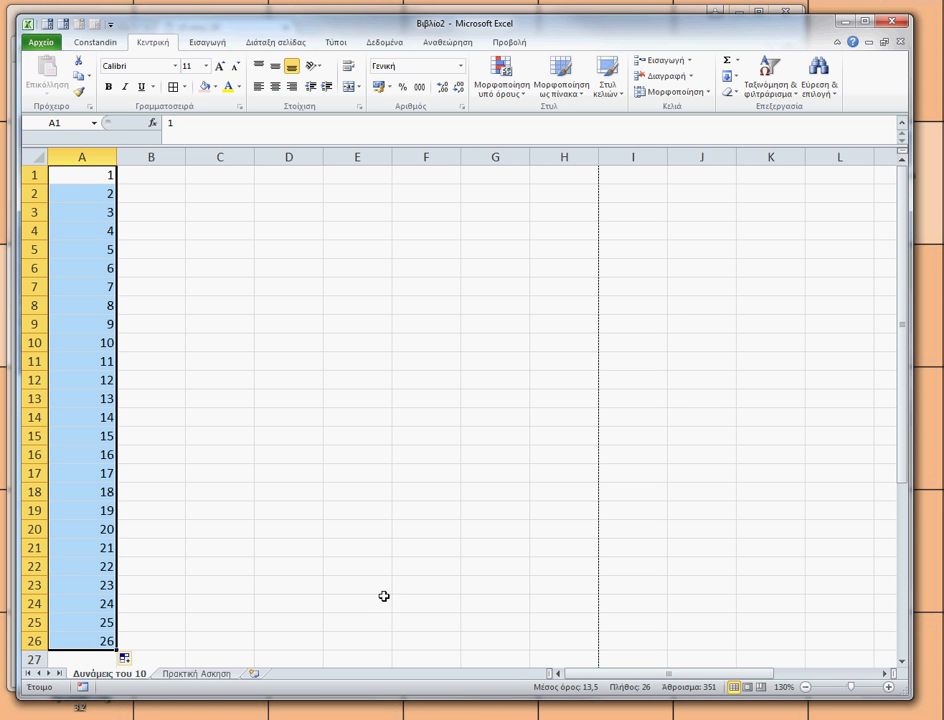
{"action": "left_click", "coordinate": [166, 180]}
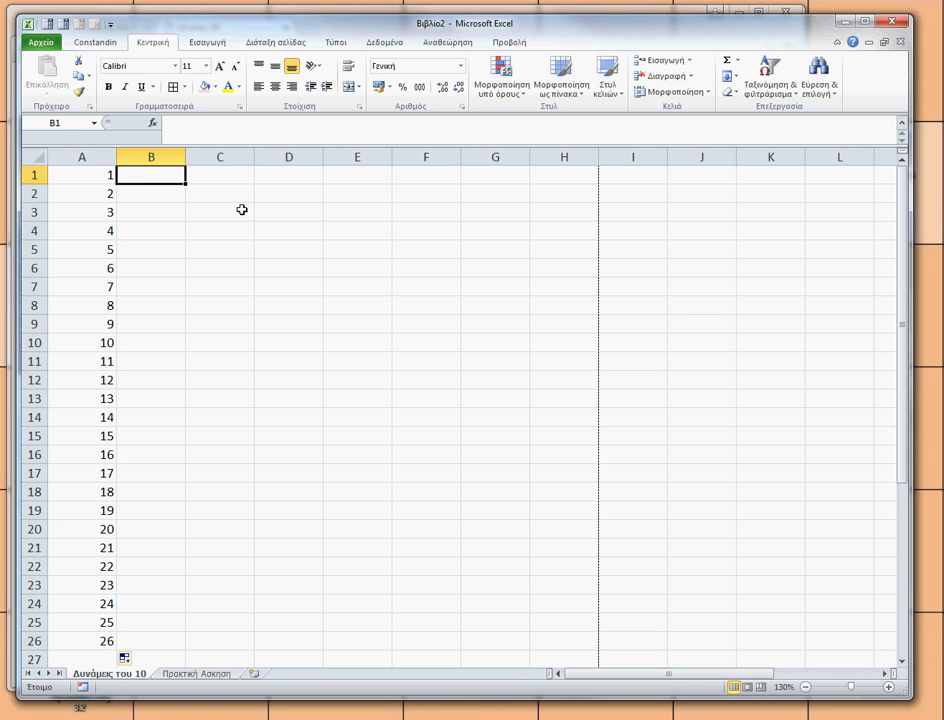
Enter =10^A1 in B1 and fill it down to B26.
{"action": "type", "text": "=10^"}
{"action": "left_click", "coordinate": [88, 175]}
{"action": "key", "text": "Return"}
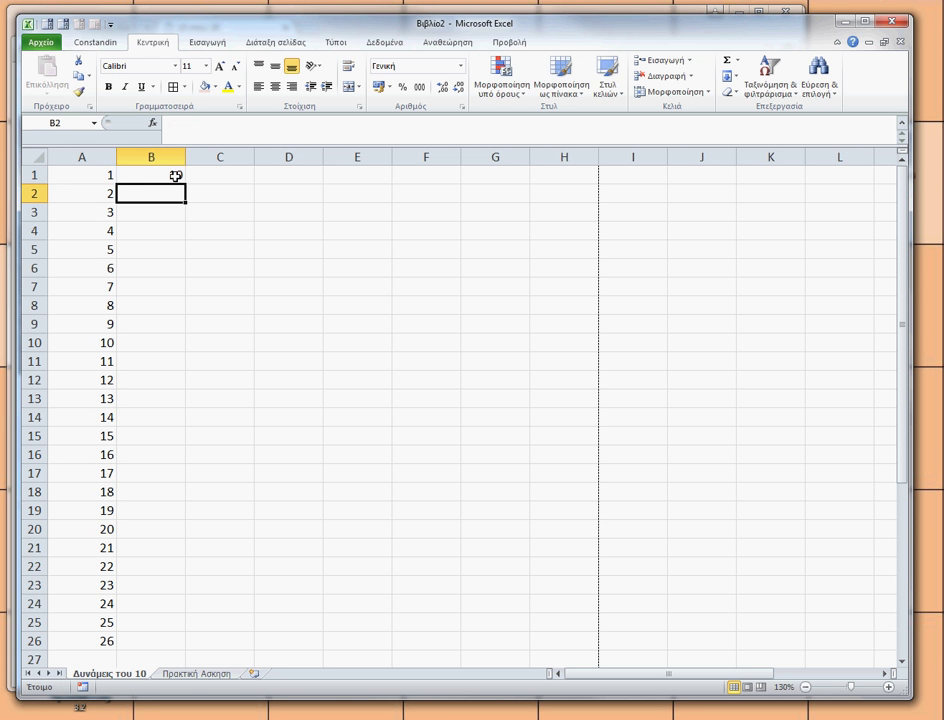
{"action": "left_click", "coordinate": [207, 175]}
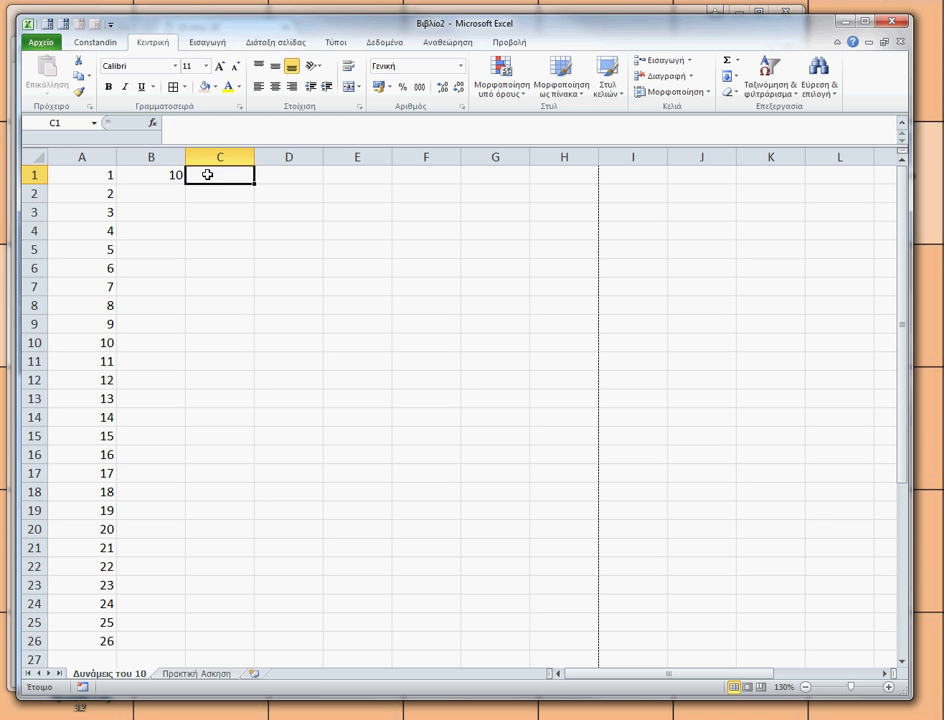
{"action": "left_click", "coordinate": [178, 178]}
{"action": "left_click_drag", "start_coordinate": [186, 183], "coordinate": [205, 645]}
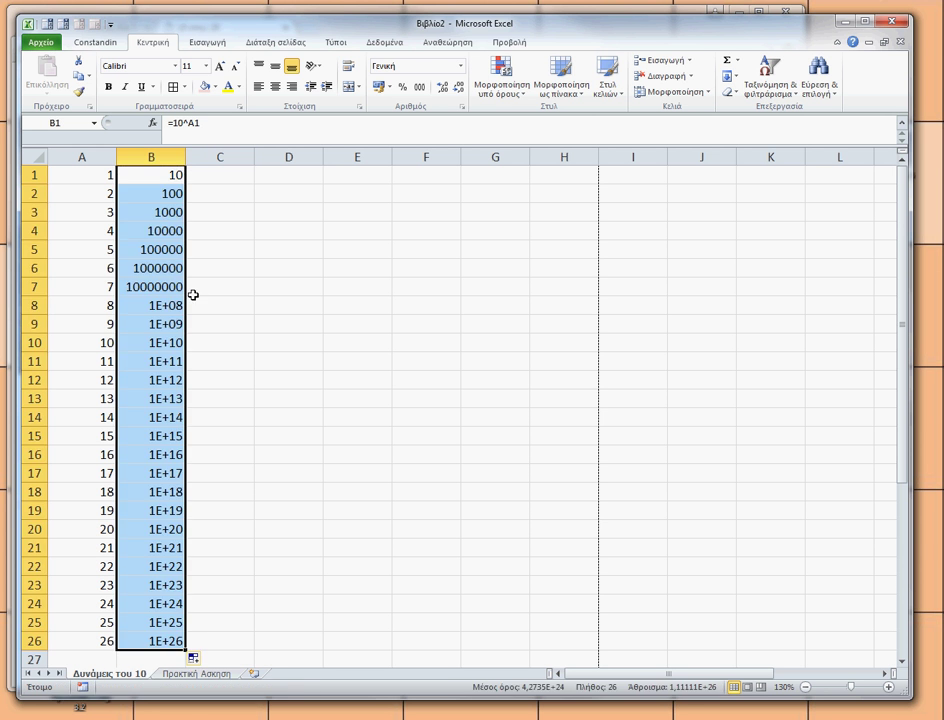
Format B1:B26 as Number with 0 decimals and thousands separator, then begin the C1 formula.
{"action": "right_click", "coordinate": [166, 188]}
{"action": "left_click", "coordinate": [250, 385]}
{"action": "mouse_move", "coordinate": [90, 230]}
{"action": "left_mouse_down"}
{"action": "mouse_move", "coordinate": [407, 247]}
{"action": "mouse_move", "coordinate": [367, 246]}
{"action": "left_mouse_up"}
{"action": "left_click", "coordinate": [362, 302]}
{"action": "left_click", "coordinate": [447, 342]}
{"action": "double_click", "coordinate": [558, 325]}
{"action": "type", "text": "0"}
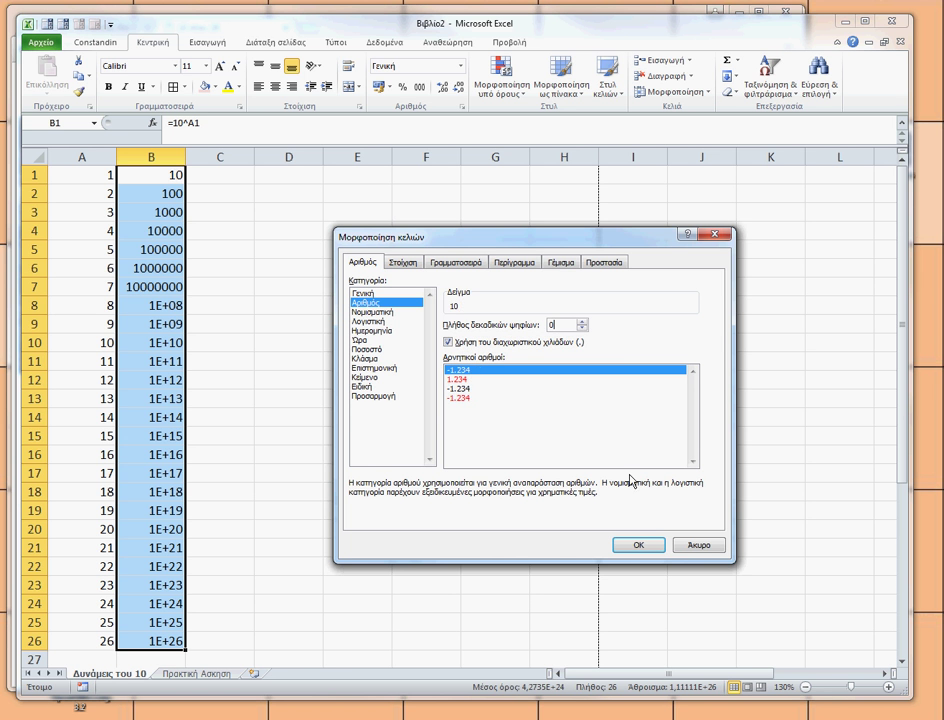
{"action": "left_click", "coordinate": [657, 548]}
{"action": "left_click", "coordinate": [386, 176]}
{"action": "type", "text": "="}
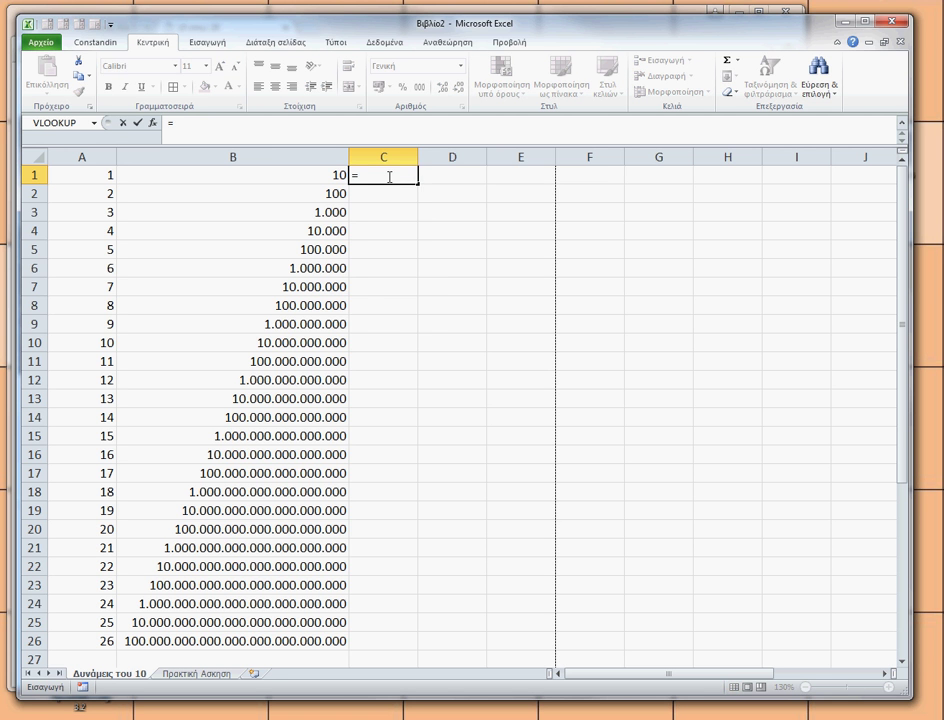
{"action": "type", "text": "b"}
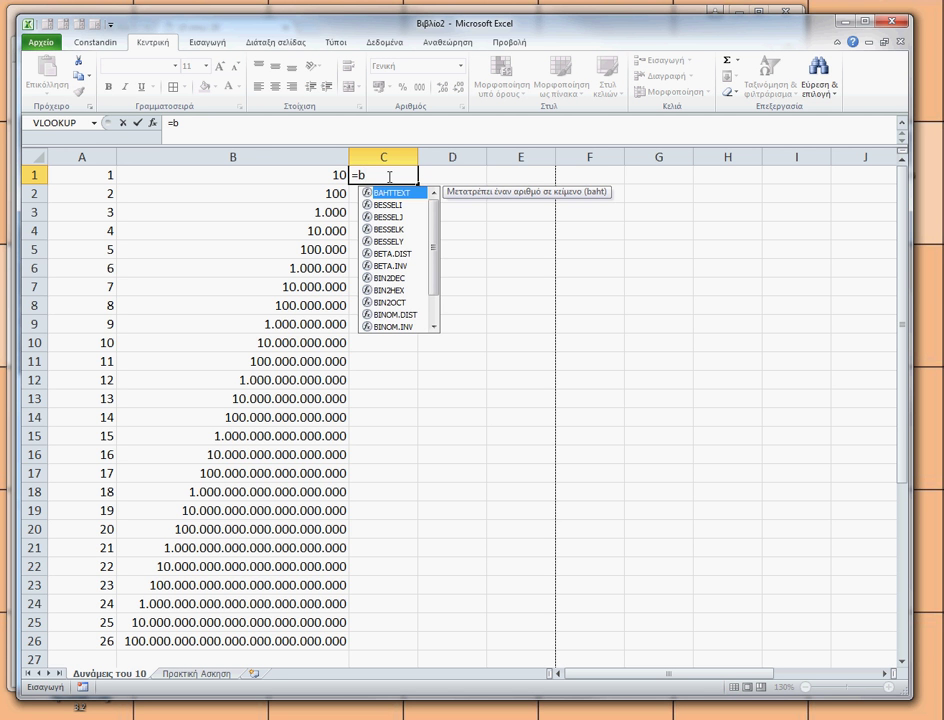
{"action": "type", "text": "1/(3"}
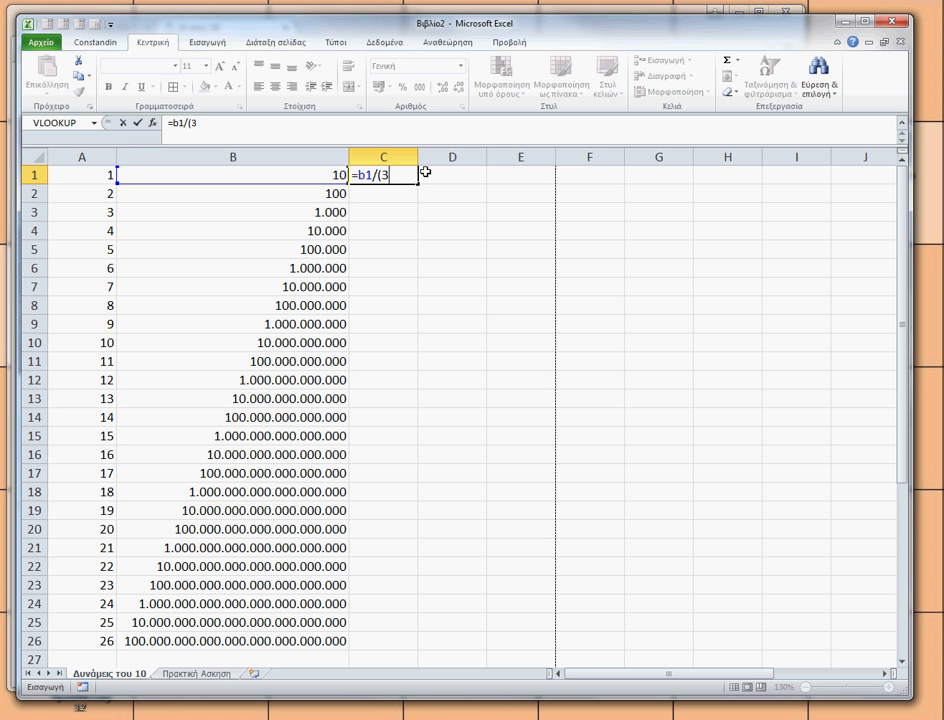
{"action": "type", "text": "*10^5*"}
{"action": "type", "text": "10^3"}
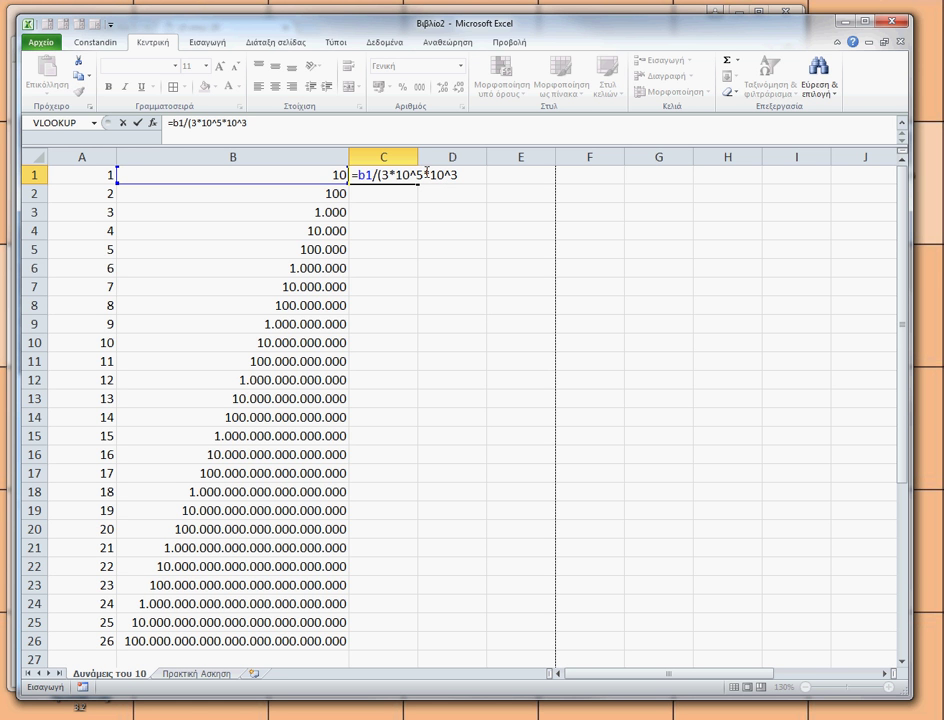
{"action": "type", "text": "*60^2*"}
{"action": "type", "text": "24*"}
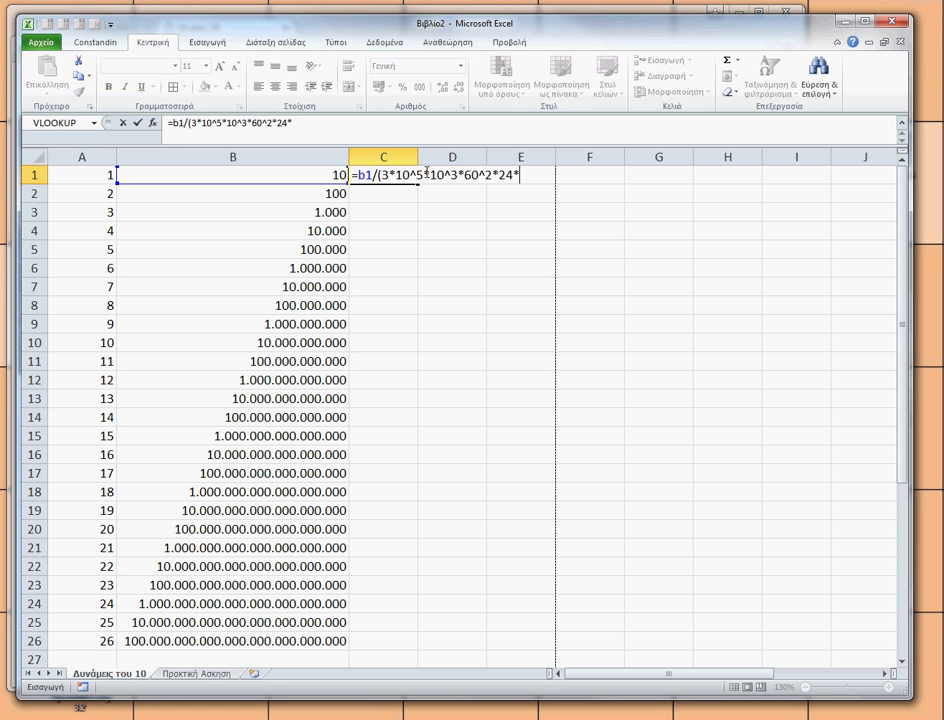
{"action": "type", "text": "65"}
{"action": "type", "text": ",25"}
Complete C1 as =B1/(3*10^5*10^3*60^2*24*365,25) to convert metres to light-years.
{"action": "left_click_drag", "start_coordinate": [346, 125], "coordinate": [116, 121]}
{"action": "key", "text": "Return"}
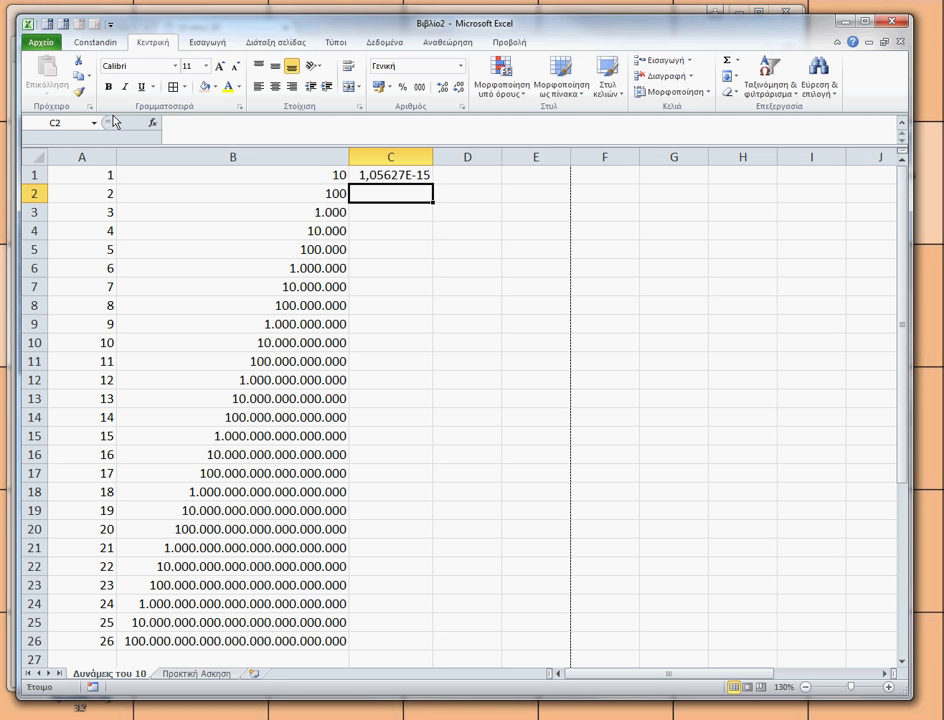
Format C1 as Number with 15 decimal places and a thousands separator.
{"action": "right_click", "coordinate": [428, 172]}
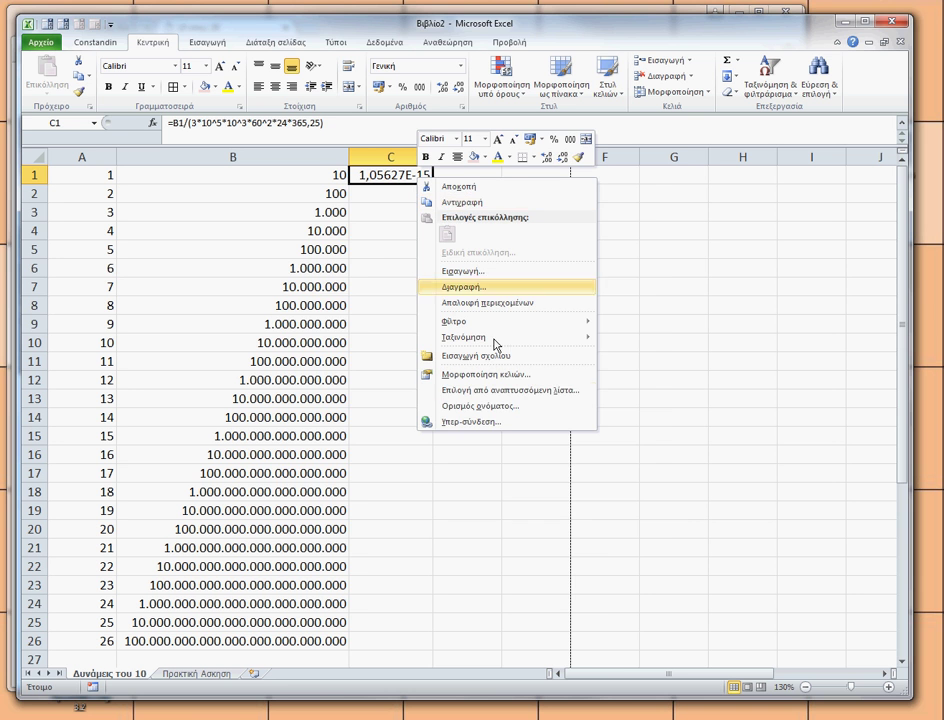
{"action": "left_click", "coordinate": [471, 375]}
{"action": "left_click", "coordinate": [300, 270]}
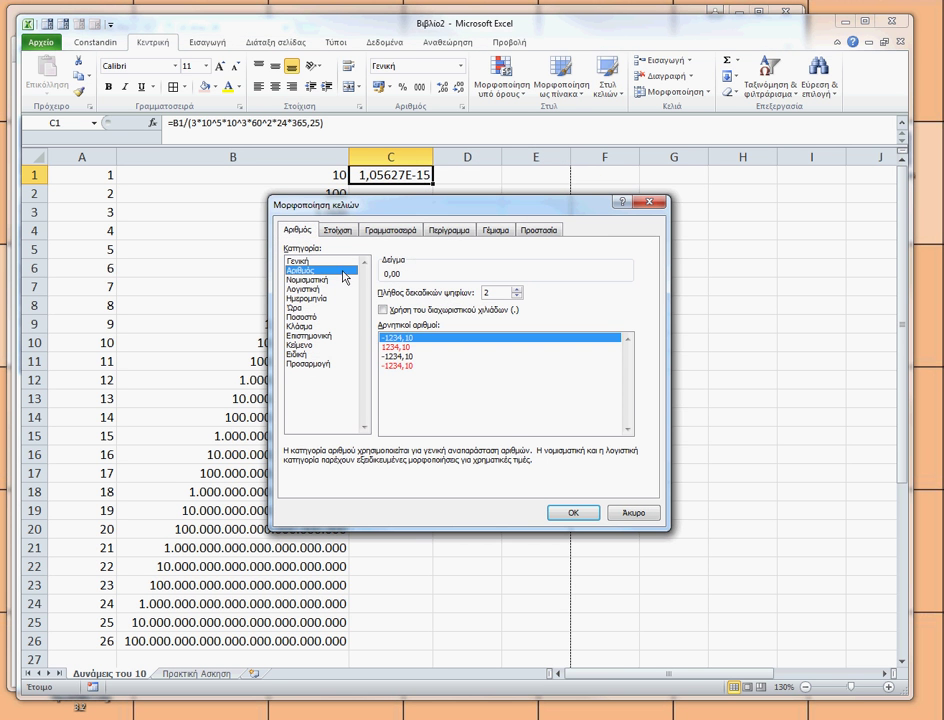
{"action": "left_click", "coordinate": [471, 296]}
{"action": "type", "text": "15"}
{"action": "left_click", "coordinate": [388, 309]}
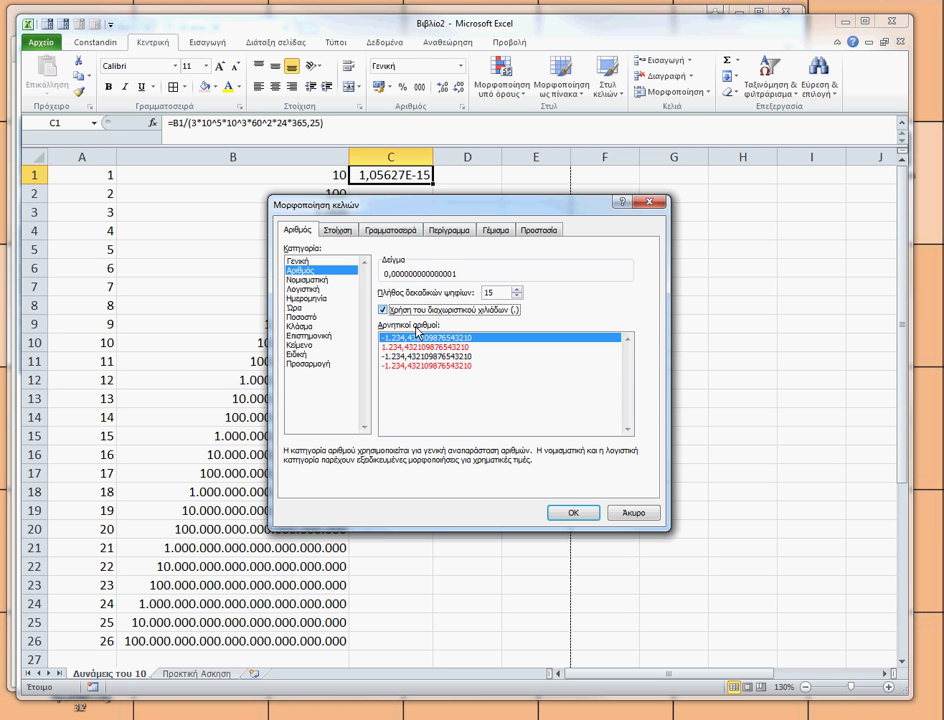
{"action": "left_click", "coordinate": [574, 514]}
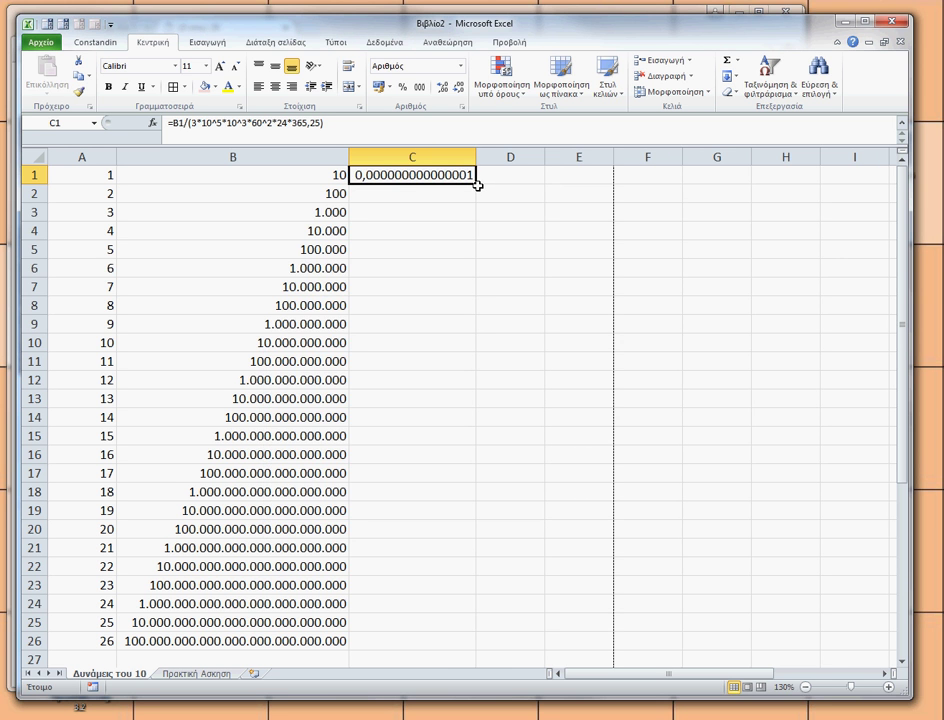
Copy C1's formula into C2:C26 and auto-fit column C's width.
{"action": "right_click", "coordinate": [464, 180]}
{"action": "left_click", "coordinate": [505, 200]}
{"action": "left_click_drag", "start_coordinate": [430, 190], "coordinate": [438, 638]}
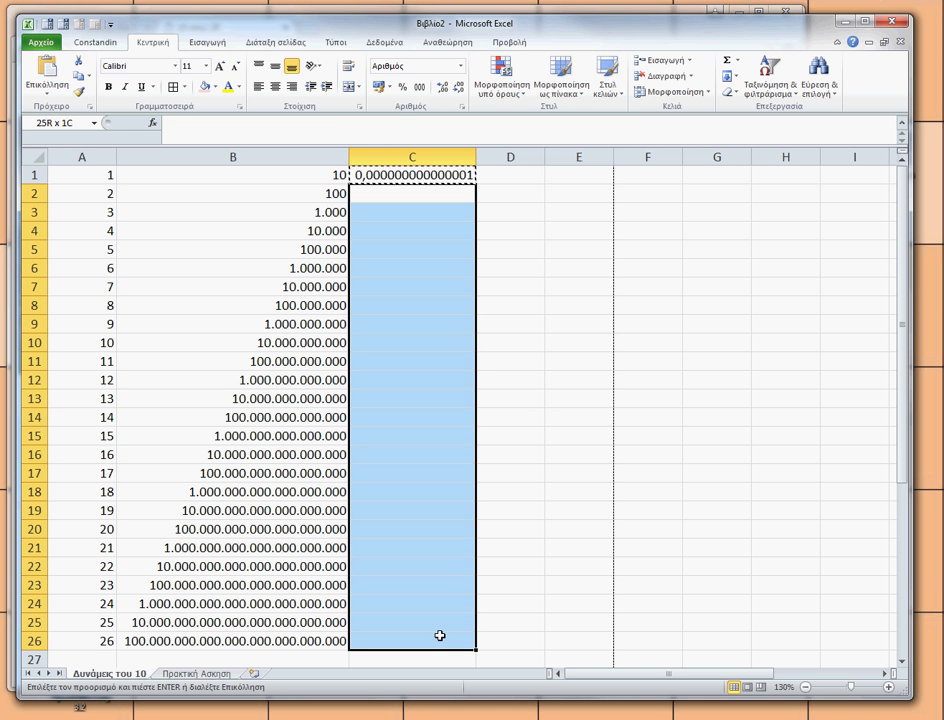
{"action": "right_click", "coordinate": [389, 362]}
{"action": "left_click", "coordinate": [421, 422]}
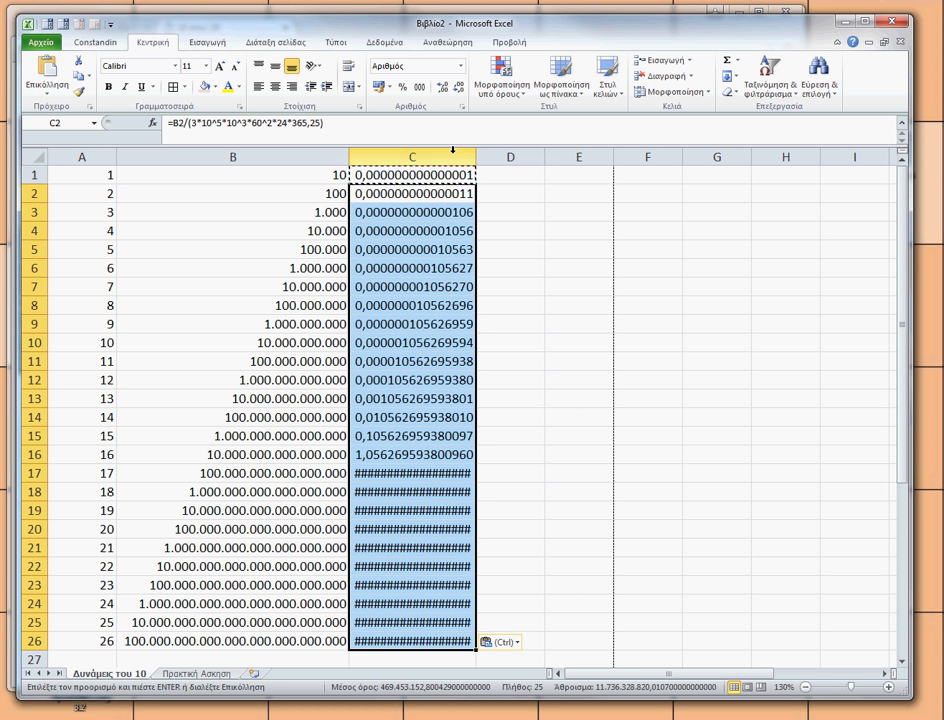
{"action": "double_click", "coordinate": [476, 152]}
{"action": "left_click", "coordinate": [36, 175]}
{"action": "right_click", "coordinate": [36, 175]}
Insert a blank row above the table and type the power-of-ten header in A1.
{"action": "left_click", "coordinate": [116, 271]}
{"action": "left_click", "coordinate": [84, 175]}
{"action": "type", "text": "D"}
{"action": "key", "text": "BackSpace"}
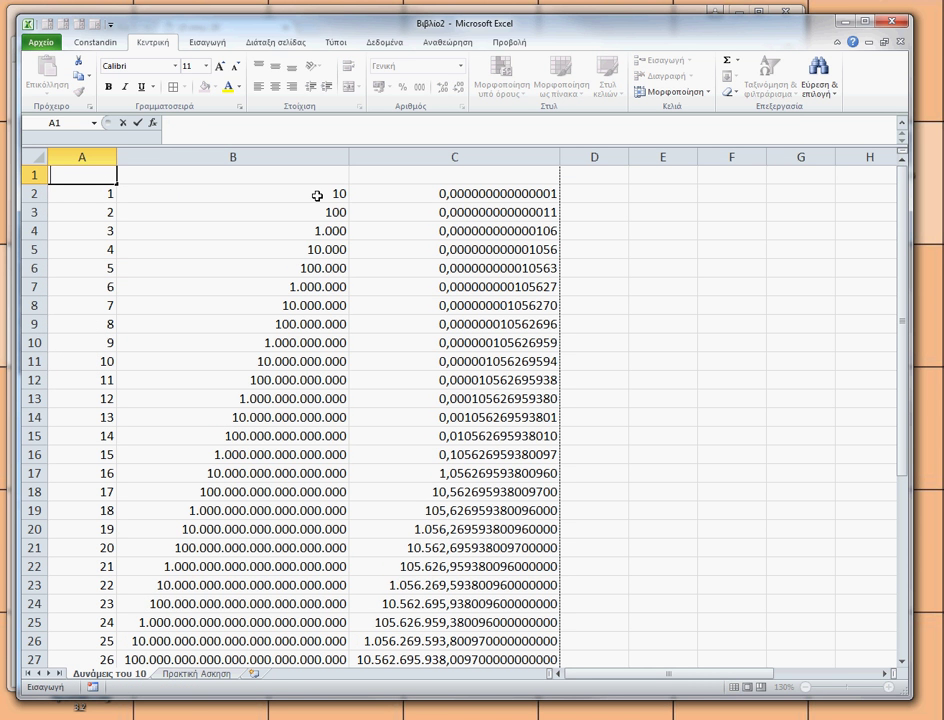
{"action": "type", "text": "Δέκα εις"}
{"action": "type", "text": "την"}
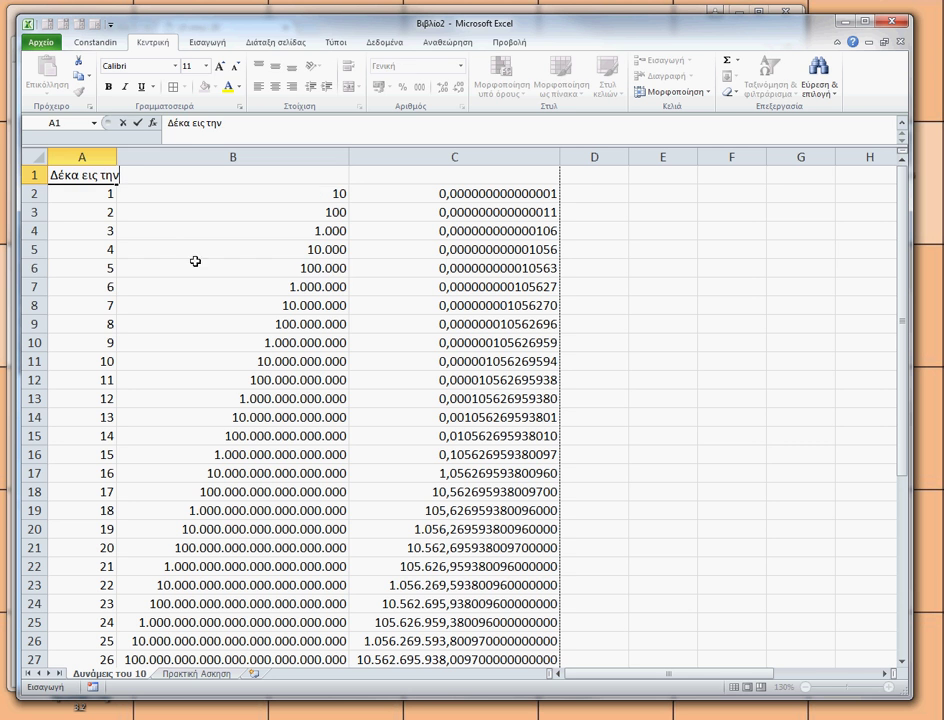
{"action": "left_click", "coordinate": [194, 264]}
Enter 'Απόσταση σε μέτρα' as the B1 header.
{"action": "left_click", "coordinate": [192, 183]}
{"action": "type", "text": "Από"}
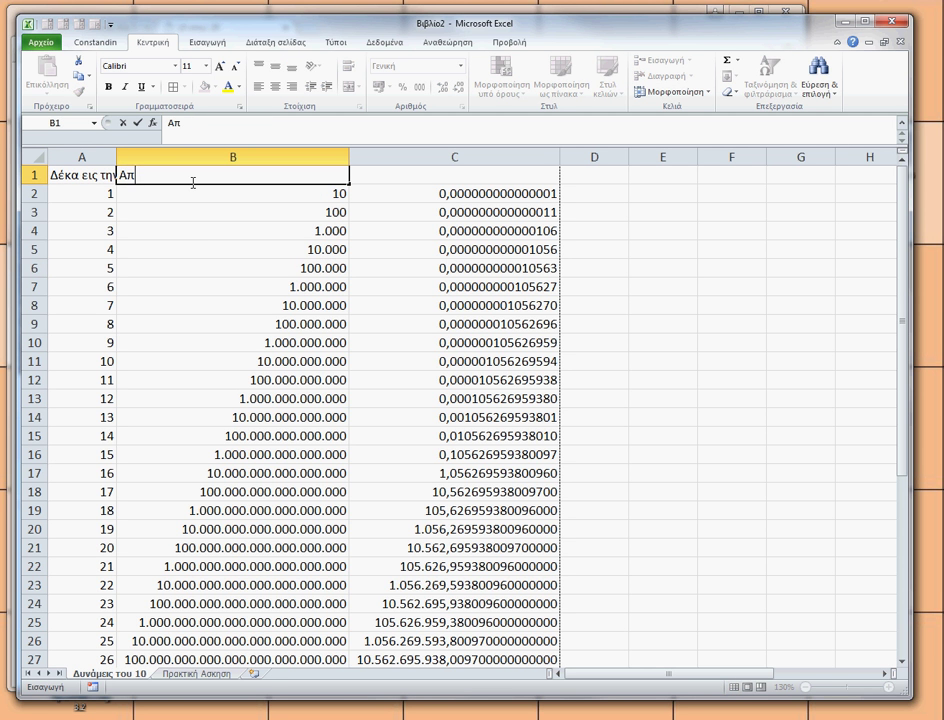
{"action": "type", "text": "σταση"}
{"action": "type", "text": " σε"}
{"action": "type", "text": " μέτρα"}
{"action": "left_click", "coordinate": [300, 230]}
Enter 'Απόσταση σε Έτη φωτός Light.years' as the C1 header.
{"action": "left_click", "coordinate": [368, 175]}
{"action": "type", "text": "Απόσταση"}
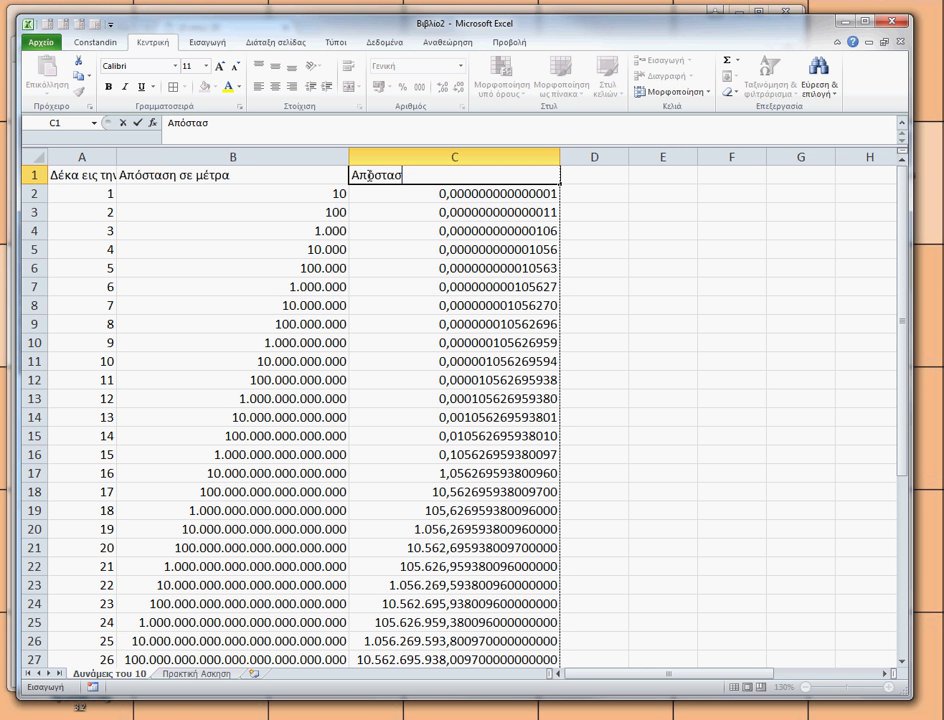
{"action": "type", "text": " σε "}
{"action": "type", "text": "Ετη φωτός Light.years"}
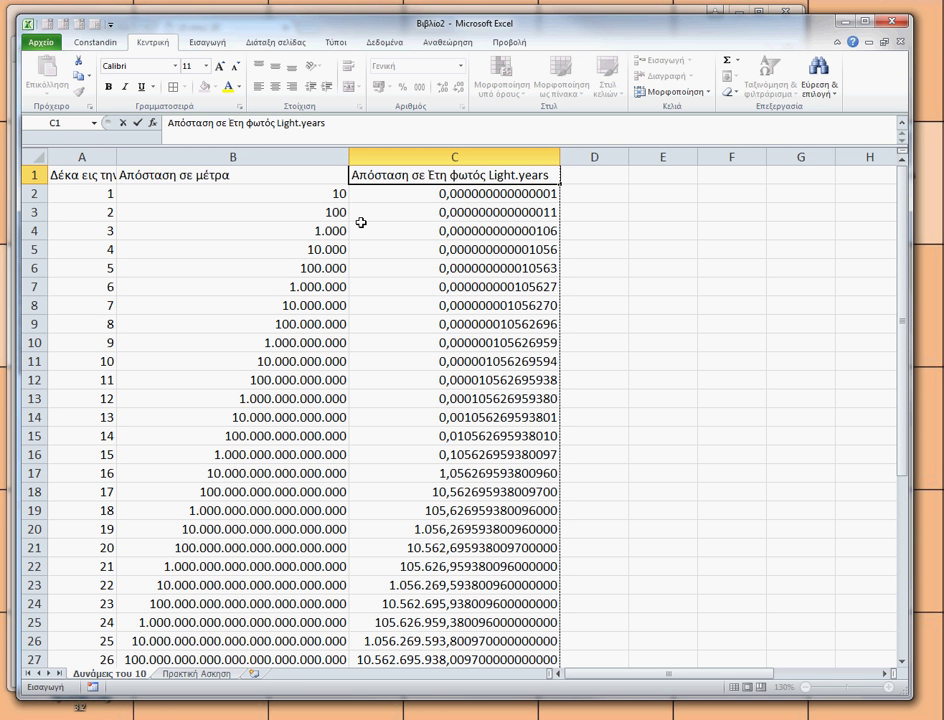
{"action": "left_click_drag", "start_coordinate": [326, 122], "coordinate": [171, 118]}
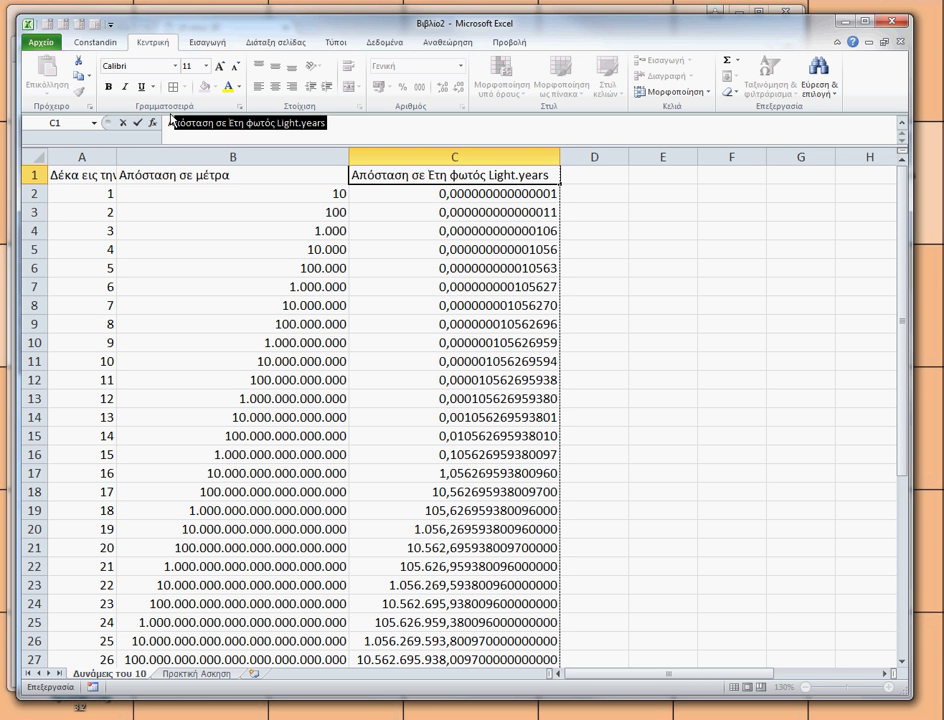
{"action": "left_click", "coordinate": [197, 124]}
{"action": "type", "text": "Έ"}
{"action": "key", "text": "Return"}
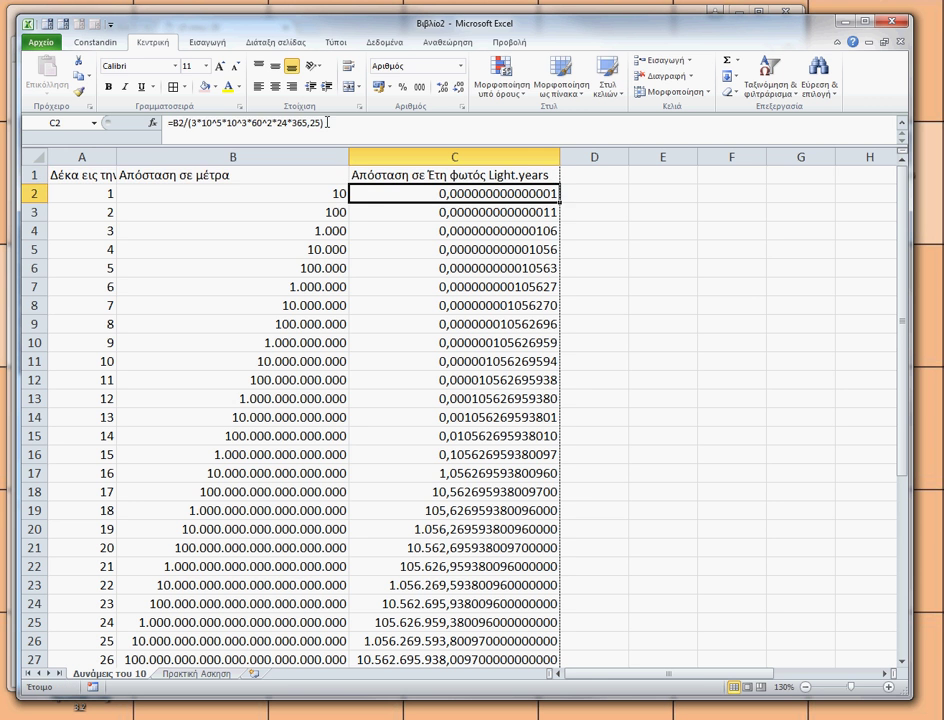
{"action": "left_click_drag", "start_coordinate": [352, 172], "coordinate": [78, 177]}
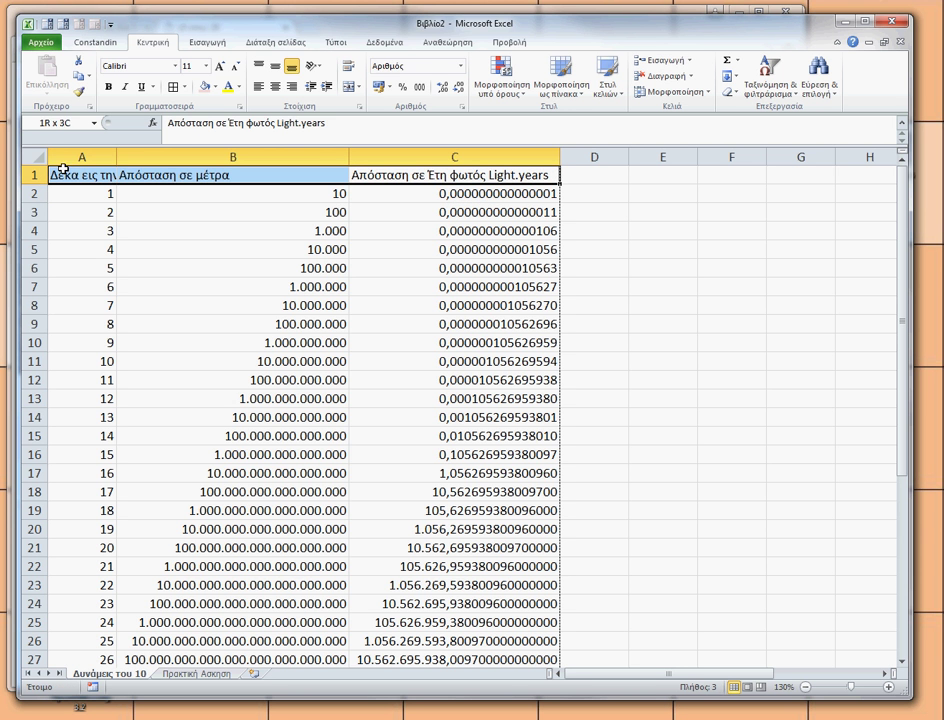
Bold the A1:C1 headers and auto-fit columns A to C.
{"action": "left_click", "coordinate": [112, 90]}
{"action": "left_click_drag", "start_coordinate": [80, 157], "coordinate": [433, 135]}
{"action": "double_click", "coordinate": [348, 157]}
{"action": "left_click", "coordinate": [250, 316]}
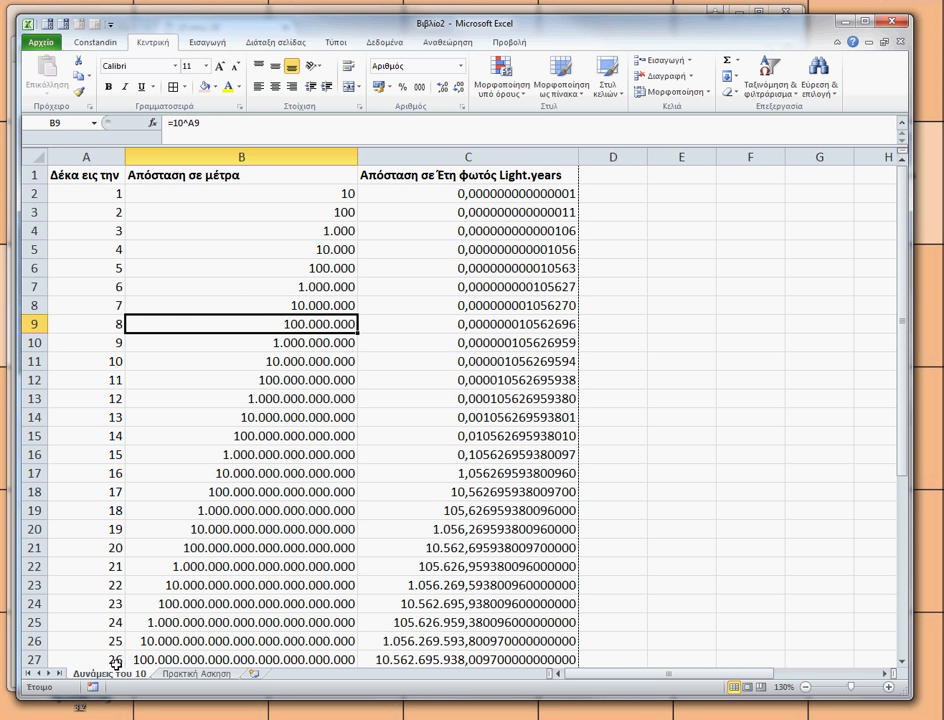
Apply All Borders to the table A1:C27.
{"action": "left_click_drag", "start_coordinate": [85, 174], "coordinate": [503, 659]}
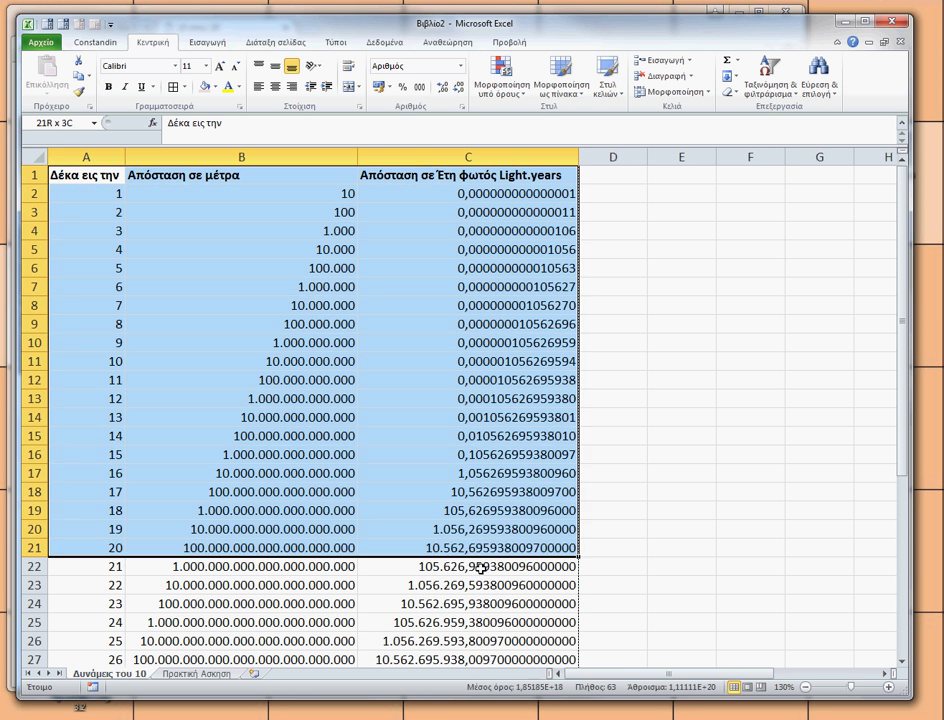
{"action": "left_click", "coordinate": [184, 87]}
{"action": "left_click", "coordinate": [190, 201]}
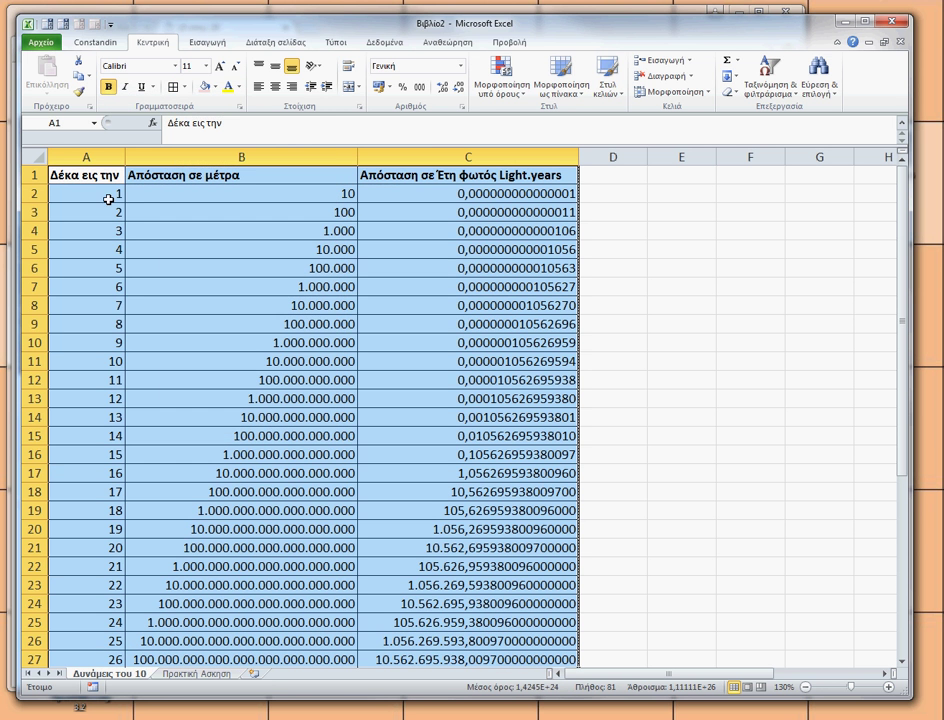
Centre and bold the exponent numbers in A2:A27.
{"action": "left_click_drag", "start_coordinate": [104, 190], "coordinate": [111, 660]}
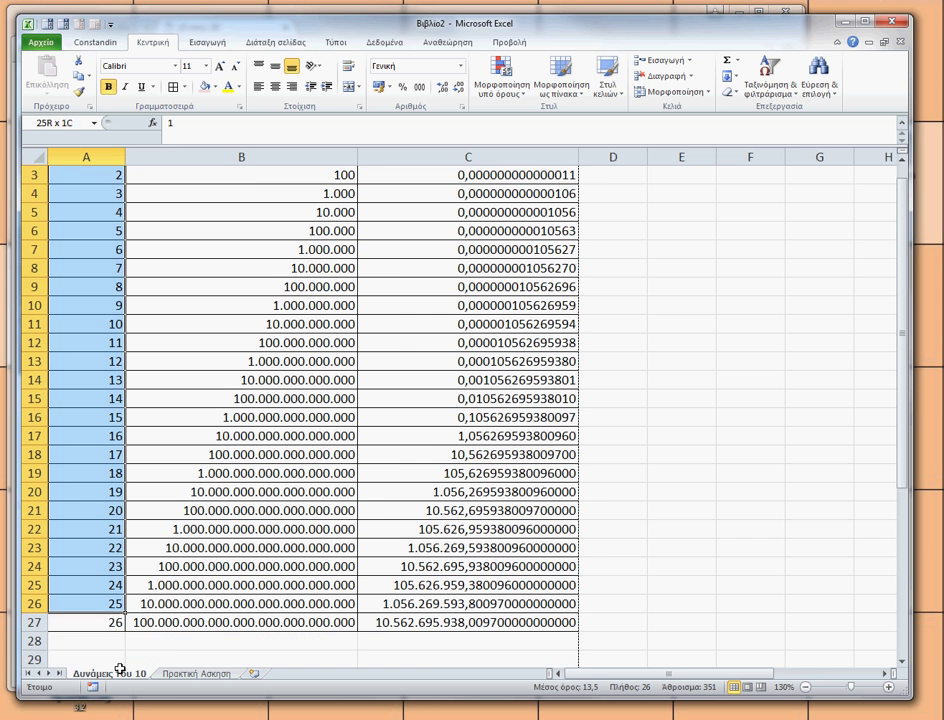
{"action": "left_click", "coordinate": [278, 92]}
{"action": "left_click_drag", "start_coordinate": [901, 205], "coordinate": [898, 192]}
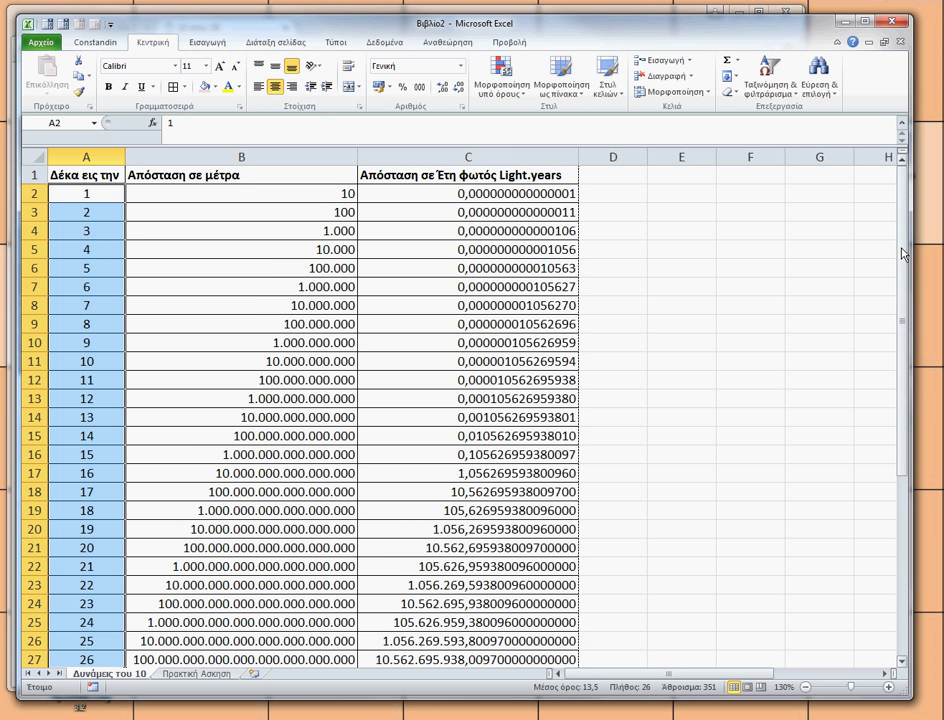
{"action": "left_click", "coordinate": [110, 90]}
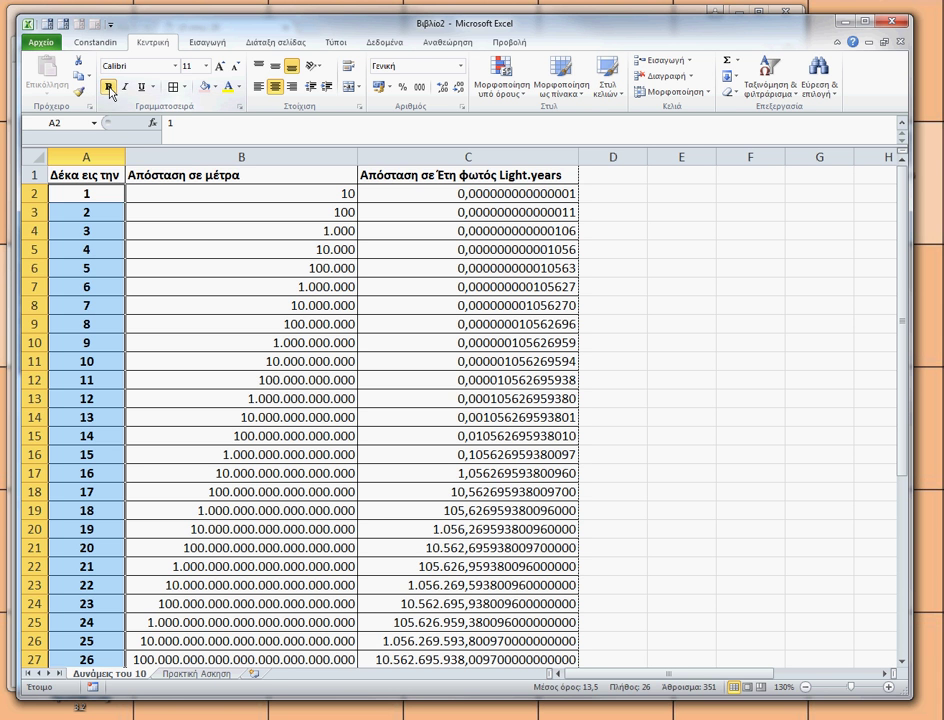
{"action": "key", "text": "Up"}
{"action": "left_click", "coordinate": [211, 87]}
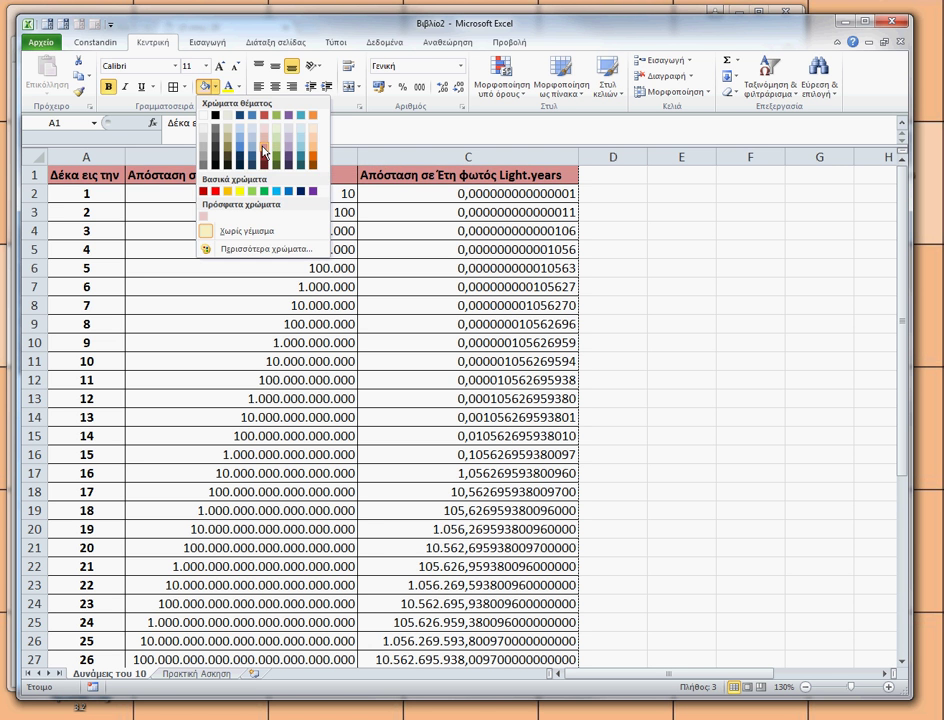
Give the header row a coloured fill and orange text.
{"action": "left_click", "coordinate": [263, 152]}
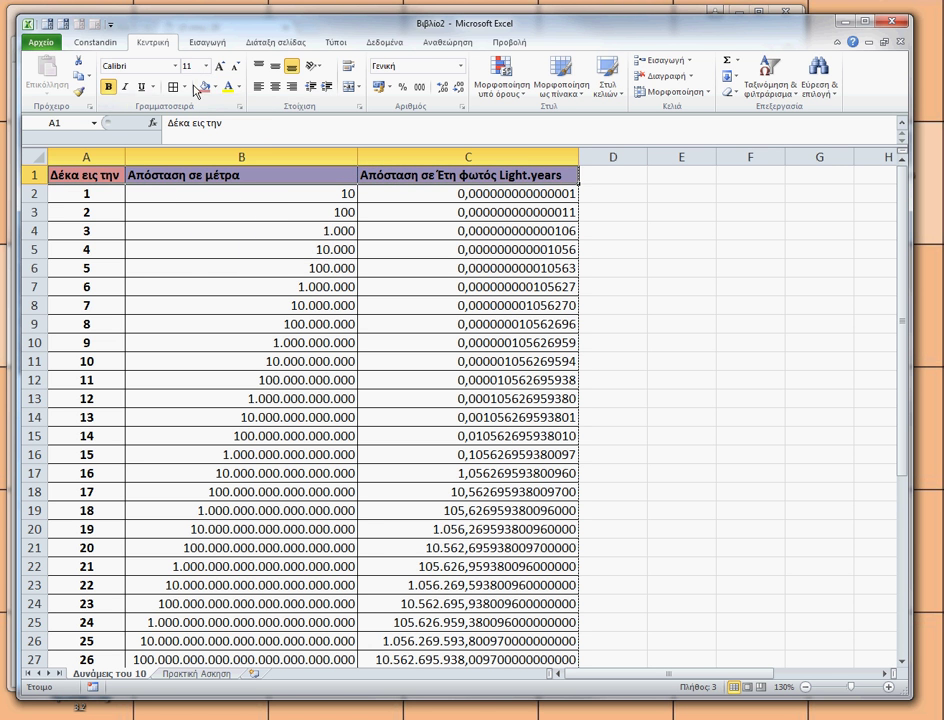
{"action": "left_click", "coordinate": [239, 87]}
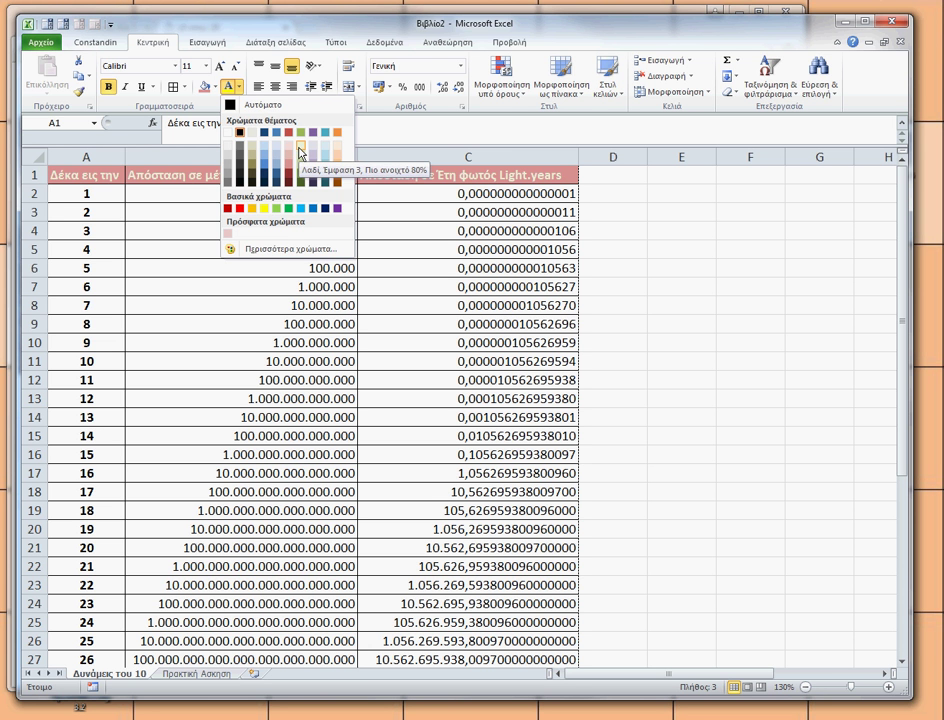
{"action": "left_click", "coordinate": [253, 210]}
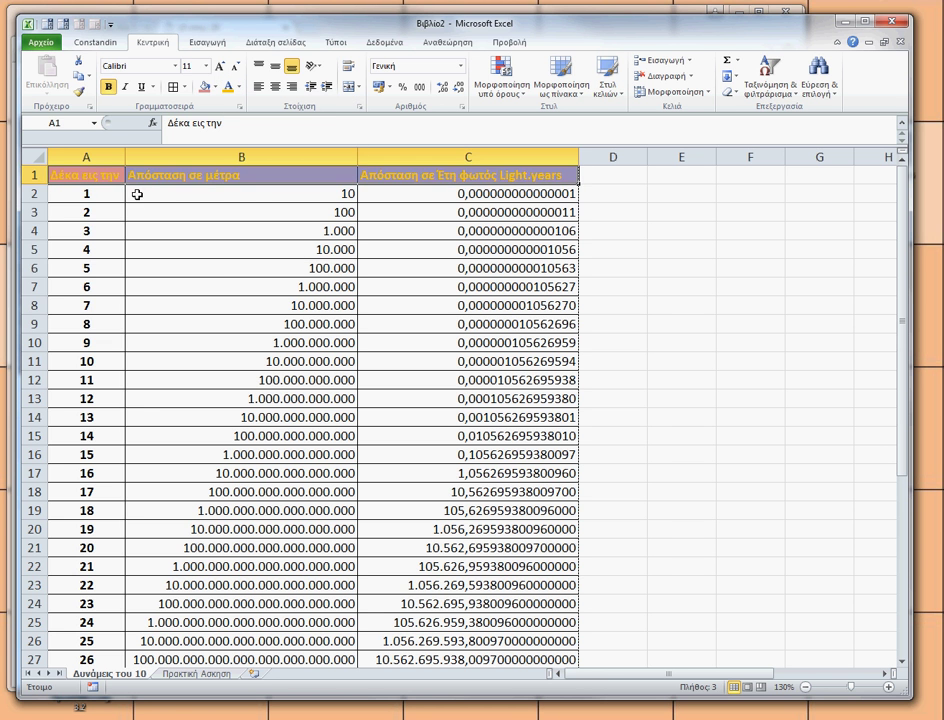
Give the exponent cells A2:A27 a red fill and orange font.
{"action": "left_click_drag", "start_coordinate": [112, 196], "coordinate": [110, 657]}
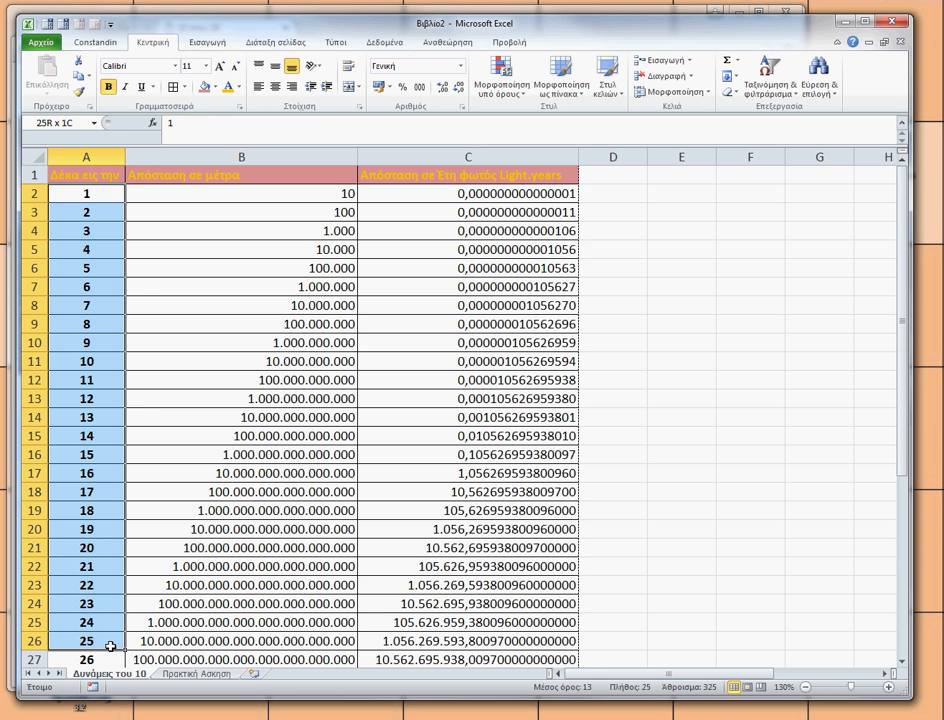
{"action": "left_click", "coordinate": [207, 88]}
{"action": "left_click", "coordinate": [228, 88]}
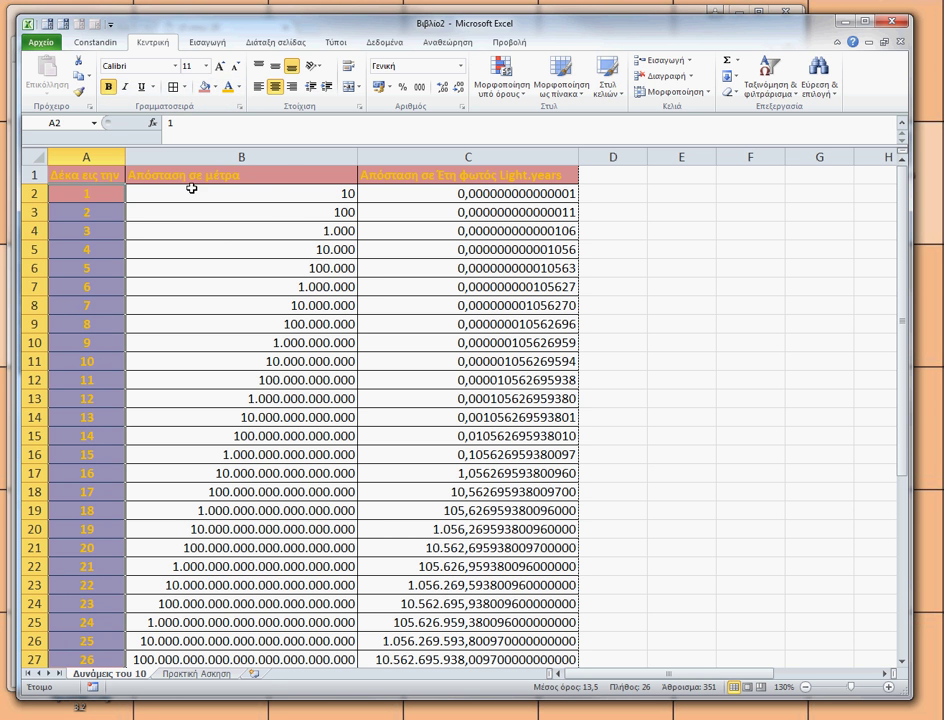
{"action": "left_click", "coordinate": [290, 210]}
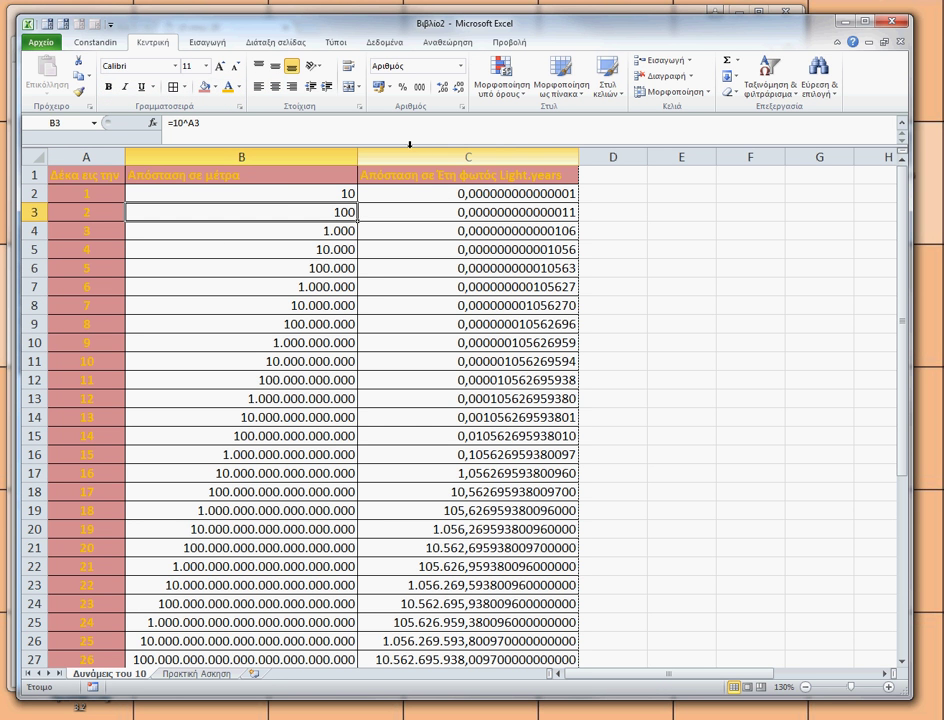
Set C2:C27 to bold style and blue font colour in Format Cells' Font tab.
{"action": "left_click_drag", "start_coordinate": [459, 195], "coordinate": [491, 660]}
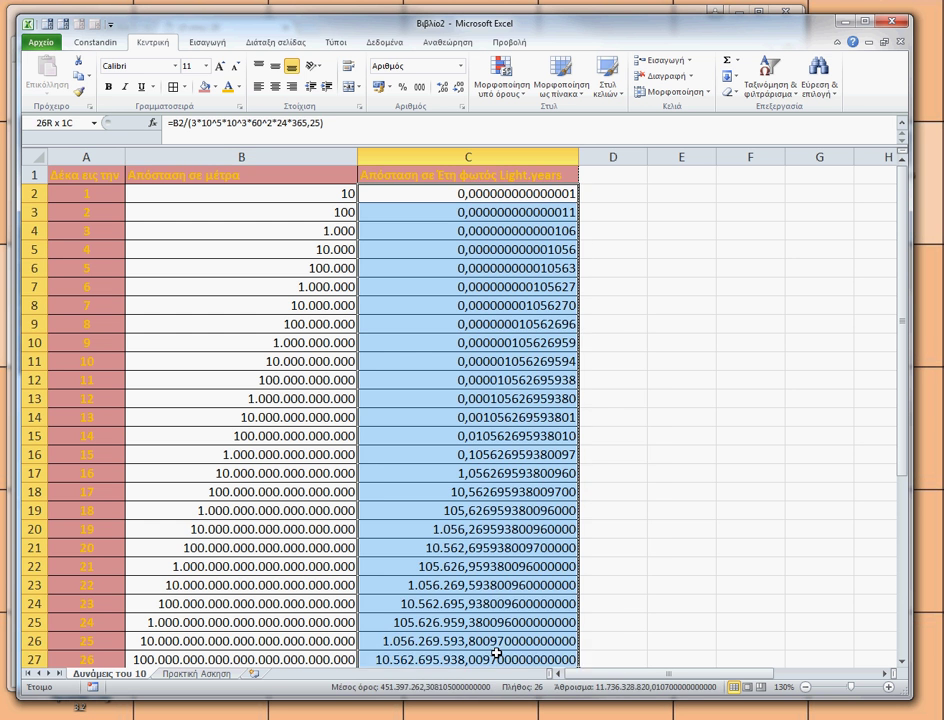
{"action": "right_click", "coordinate": [480, 572]}
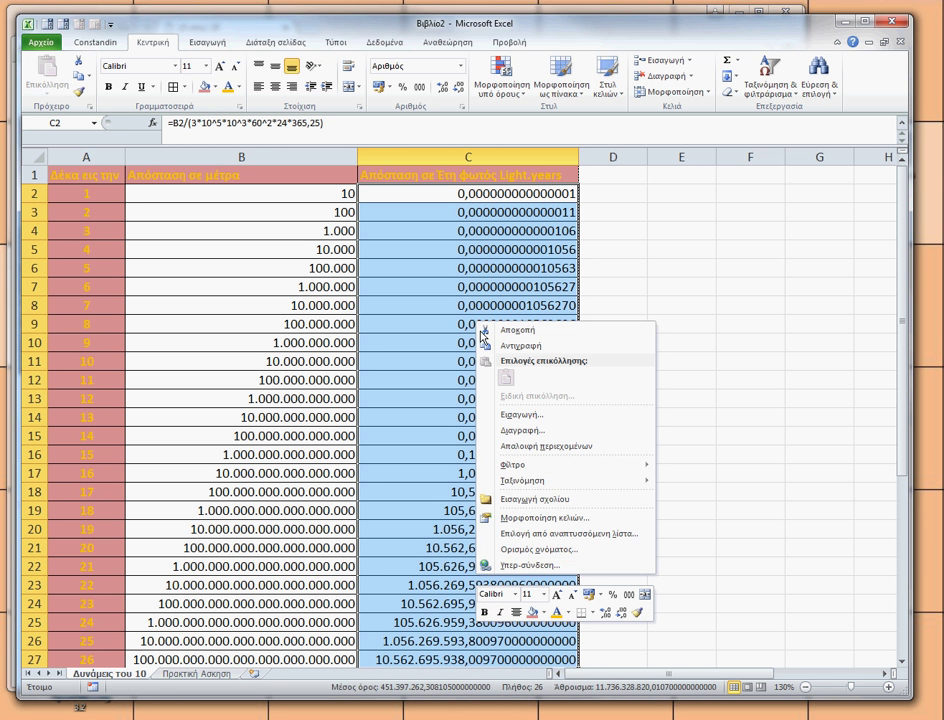
{"action": "left_click", "coordinate": [547, 519]}
{"action": "left_click", "coordinate": [466, 381]}
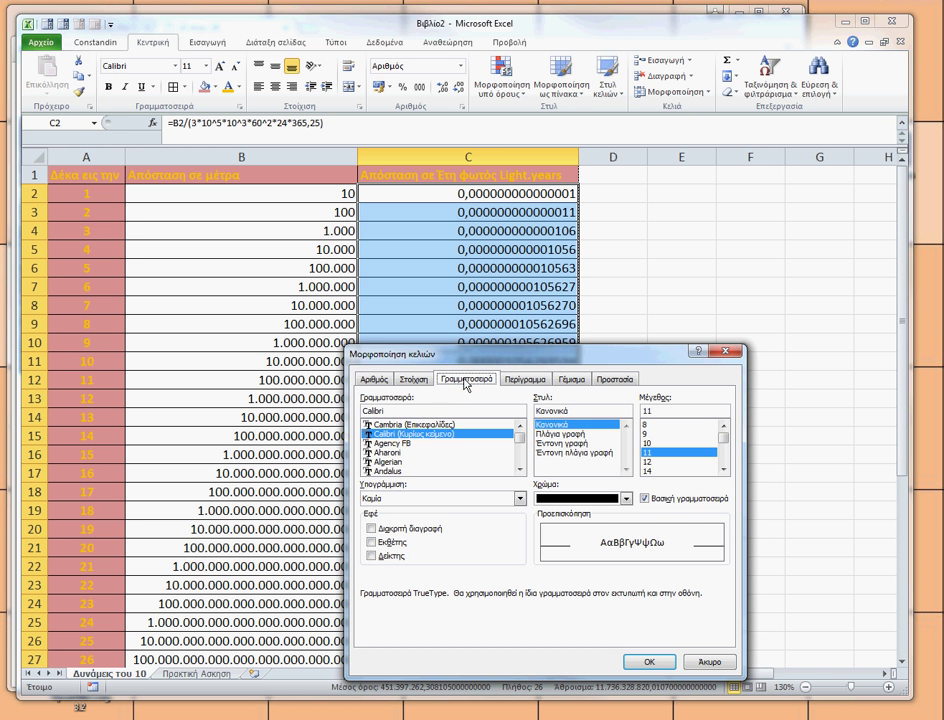
{"action": "left_click", "coordinate": [544, 444]}
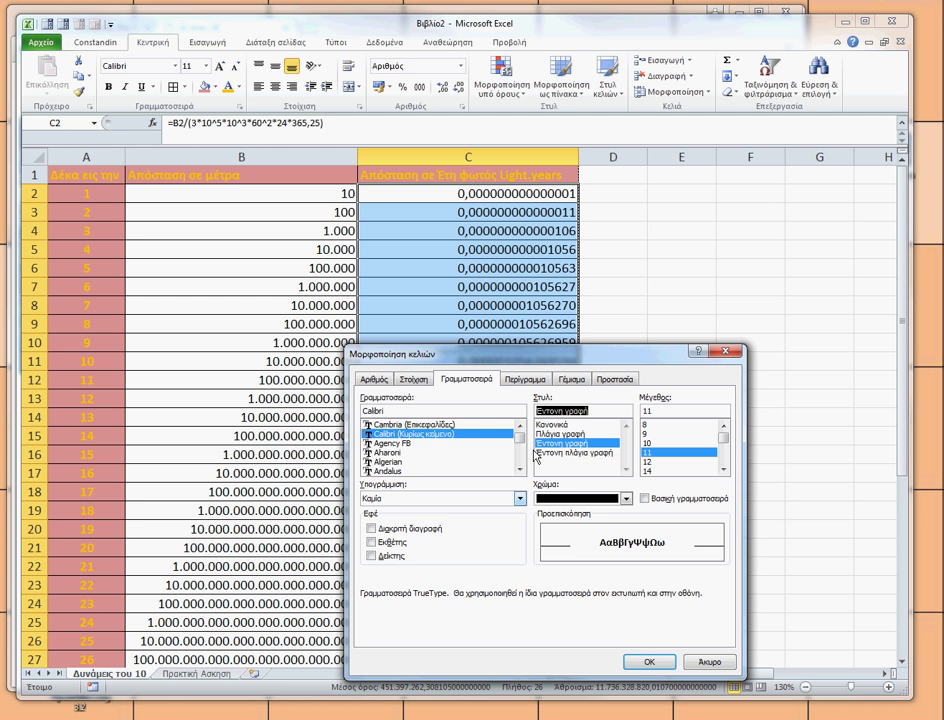
{"action": "left_click_drag", "start_coordinate": [521, 441], "coordinate": [521, 446]}
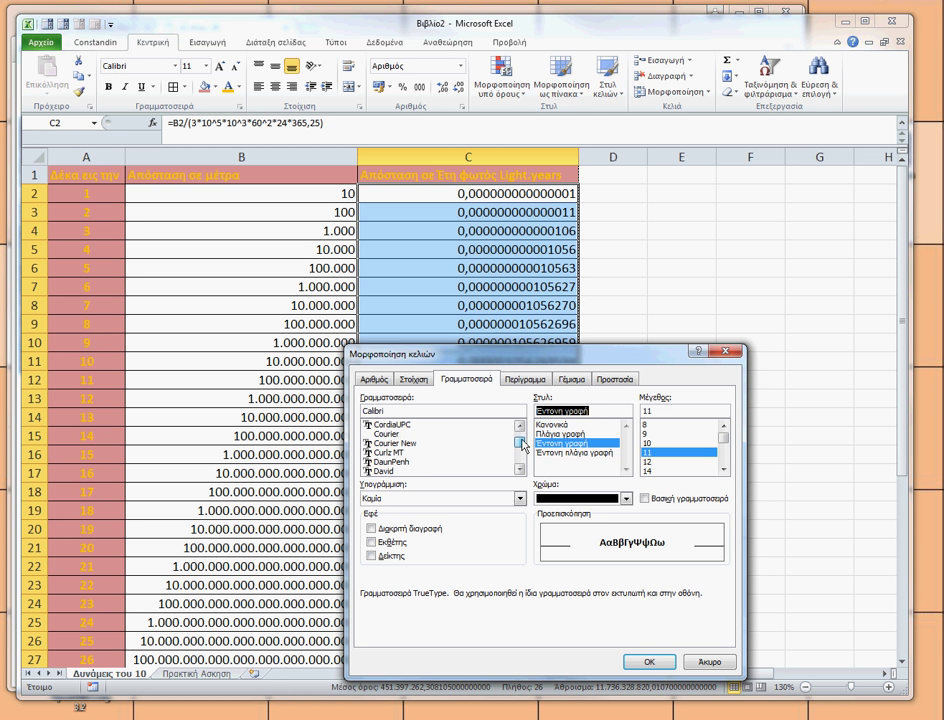
{"action": "left_click", "coordinate": [658, 663]}
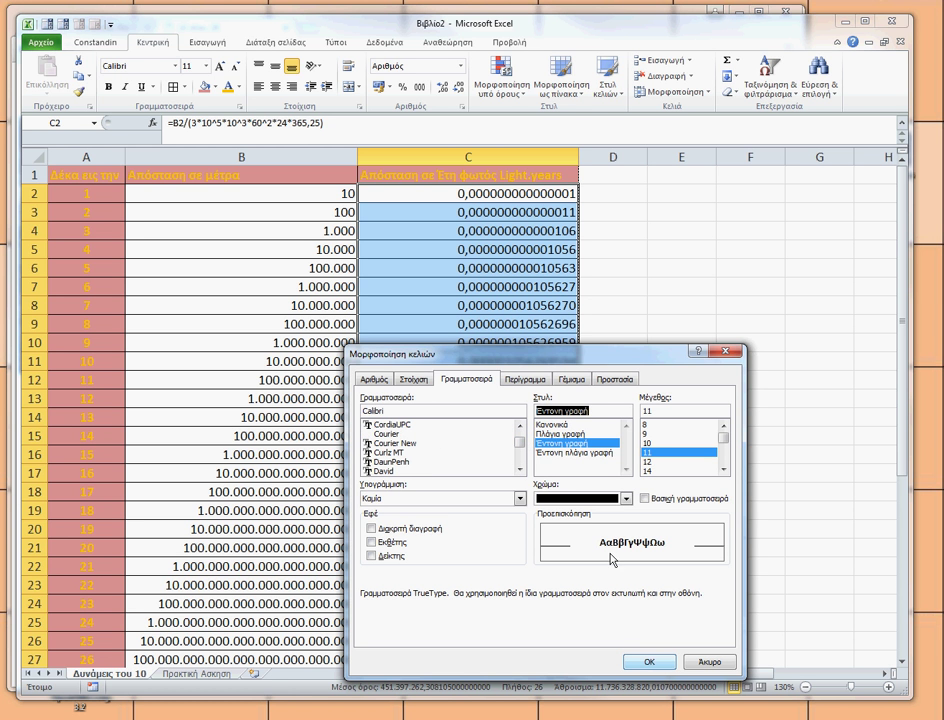
{"action": "left_click", "coordinate": [627, 499]}
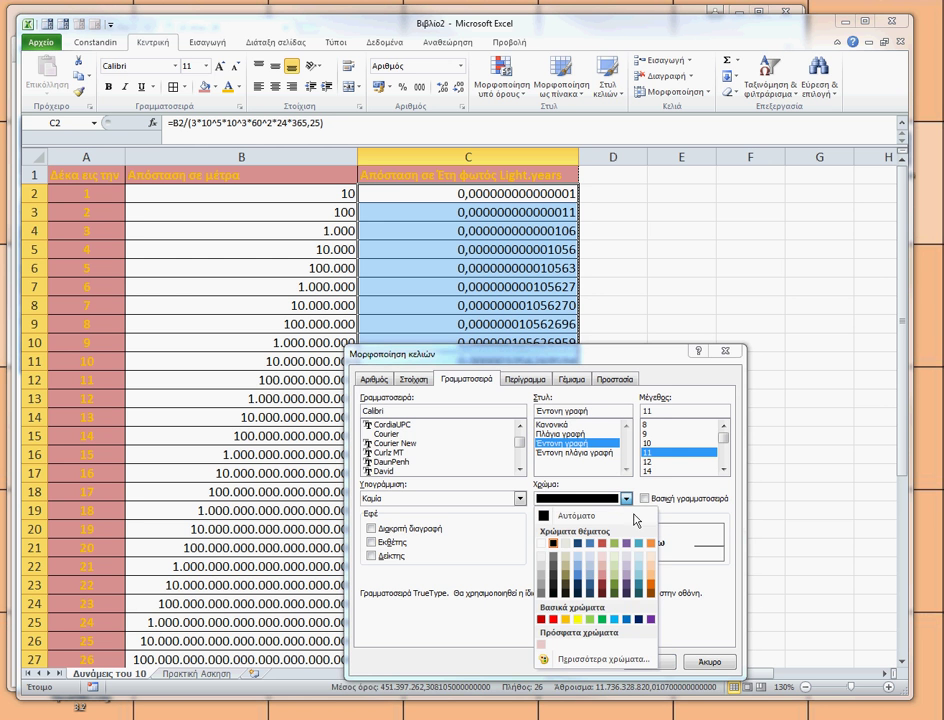
{"action": "left_click", "coordinate": [628, 621]}
{"action": "left_click", "coordinate": [650, 662]}
{"action": "left_click", "coordinate": [607, 309]}
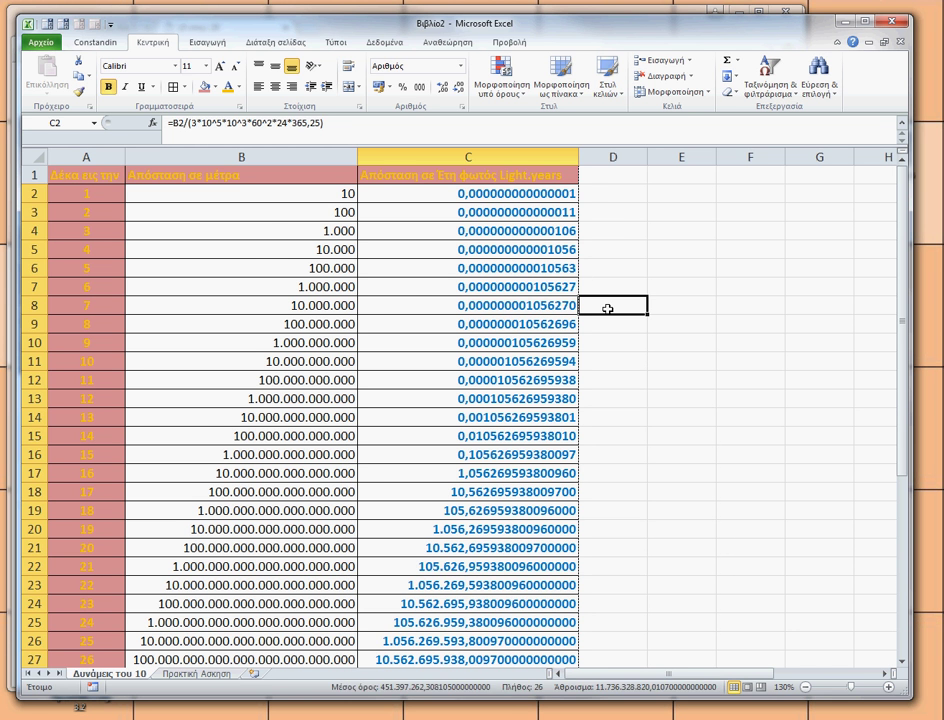
Switch to the Πρακτική Άσκηση sheet and inspect the exponent values in A1 and A3 without changing them.
{"action": "left_click", "coordinate": [212, 676]}
{"action": "left_click", "coordinate": [58, 177]}
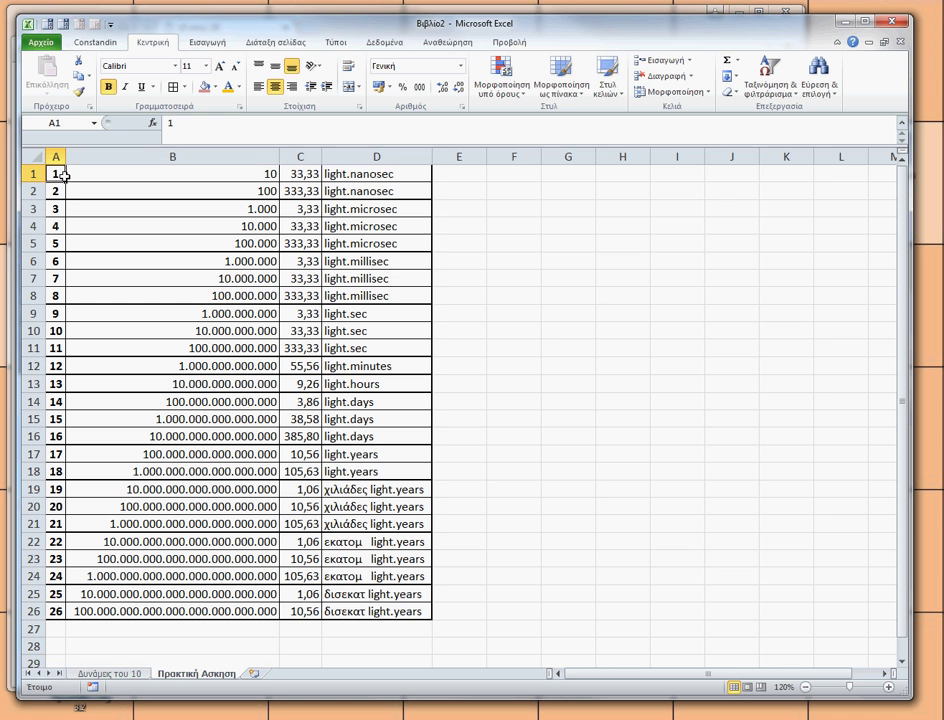
{"action": "double_click", "coordinate": [169, 123]}
{"action": "key", "text": "Return"}
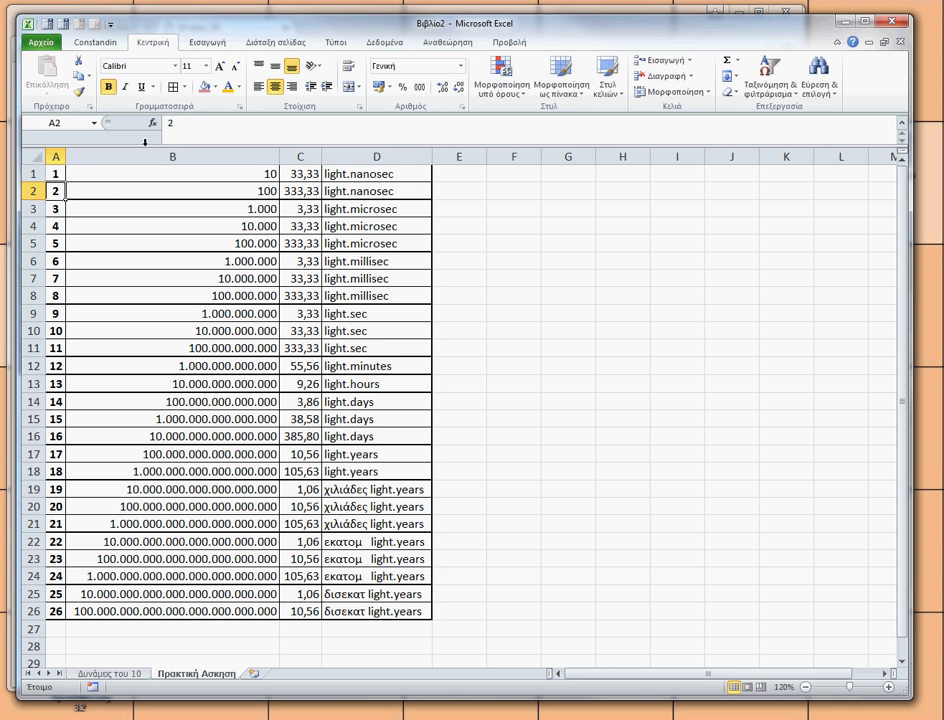
{"action": "left_click", "coordinate": [55, 209]}
{"action": "double_click", "coordinate": [175, 123]}
{"action": "key", "text": "Return"}
Inspect the =10^A1 and =10^A3 power-of-ten formulas in column B, leaving them unchanged.
{"action": "left_click", "coordinate": [164, 173]}
{"action": "double_click", "coordinate": [190, 122]}
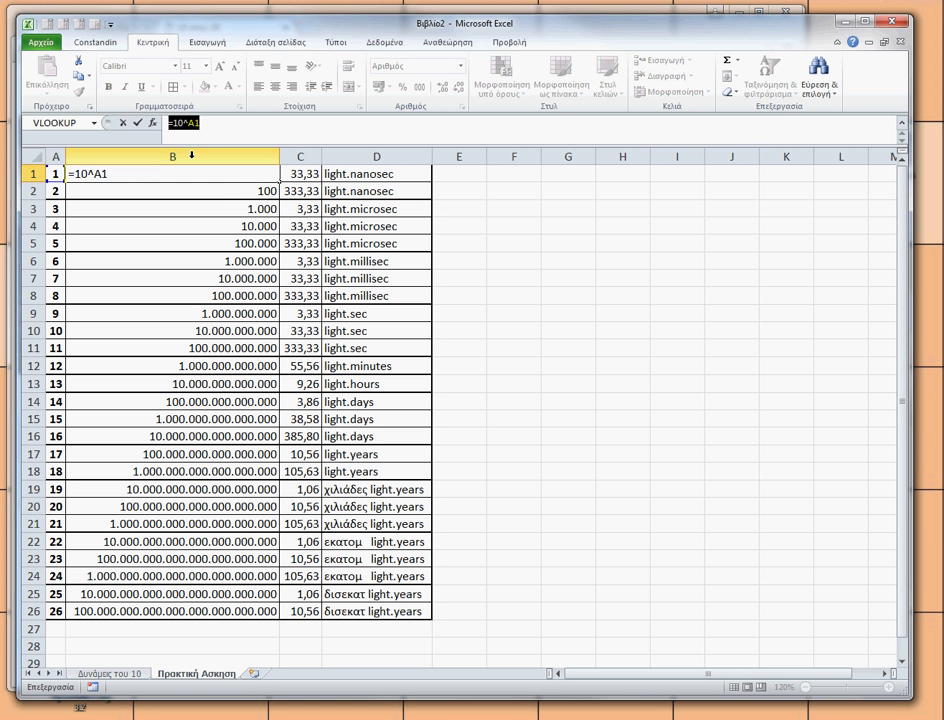
{"action": "key", "text": "Escape"}
{"action": "key", "text": "Return"}
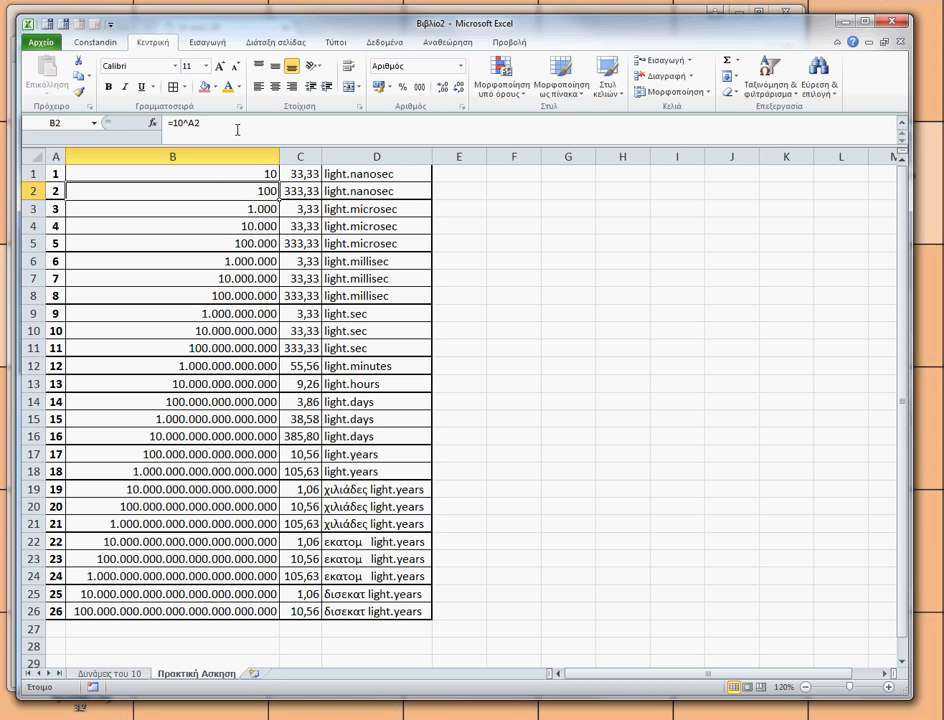
{"action": "key", "text": "Return"}
{"action": "double_click", "coordinate": [185, 122]}
{"action": "key", "text": "Escape"}
Review the light-unit conversion formulas in C1 and C3 without editing them.
{"action": "left_click", "coordinate": [309, 175]}
{"action": "left_click", "coordinate": [299, 121]}
{"action": "key", "text": "Escape"}
{"action": "key", "text": "Return"}
{"action": "left_click", "coordinate": [305, 208]}
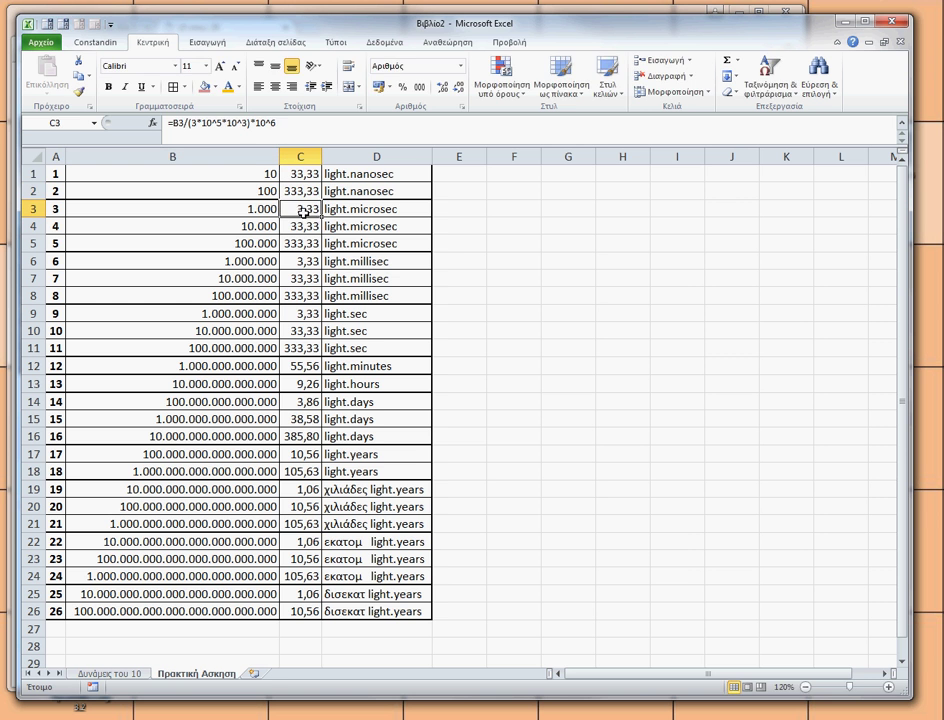
{"action": "double_click", "coordinate": [293, 121]}
{"action": "key", "text": "Escape"}
{"action": "key", "text": "Return"}
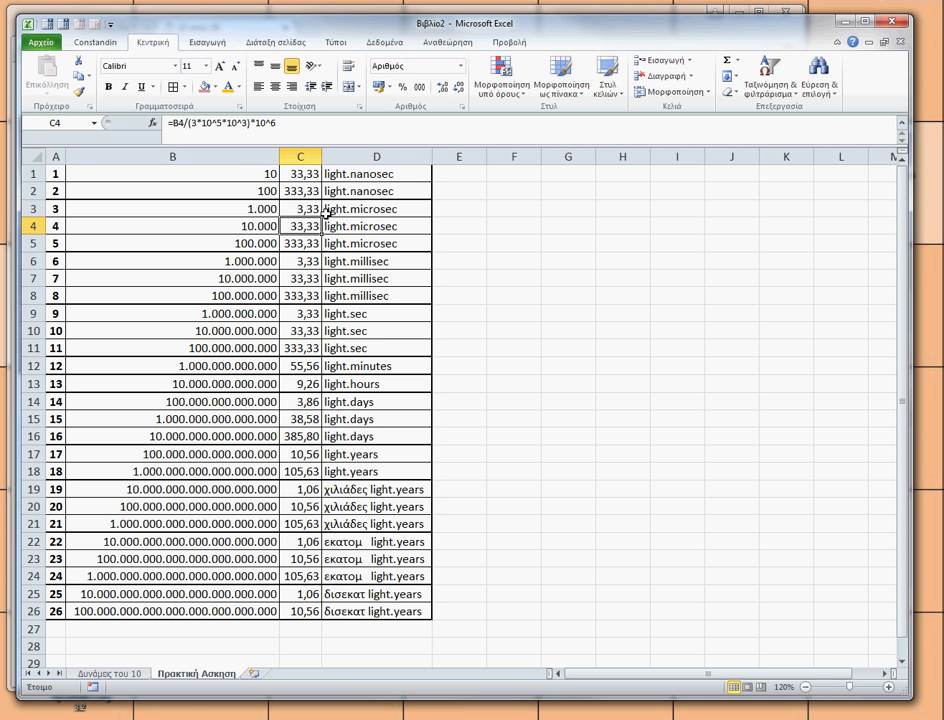
Check the unit labels in D1 and D3, then step through column C's conversion formulas down to C25.
{"action": "left_click", "coordinate": [342, 174]}
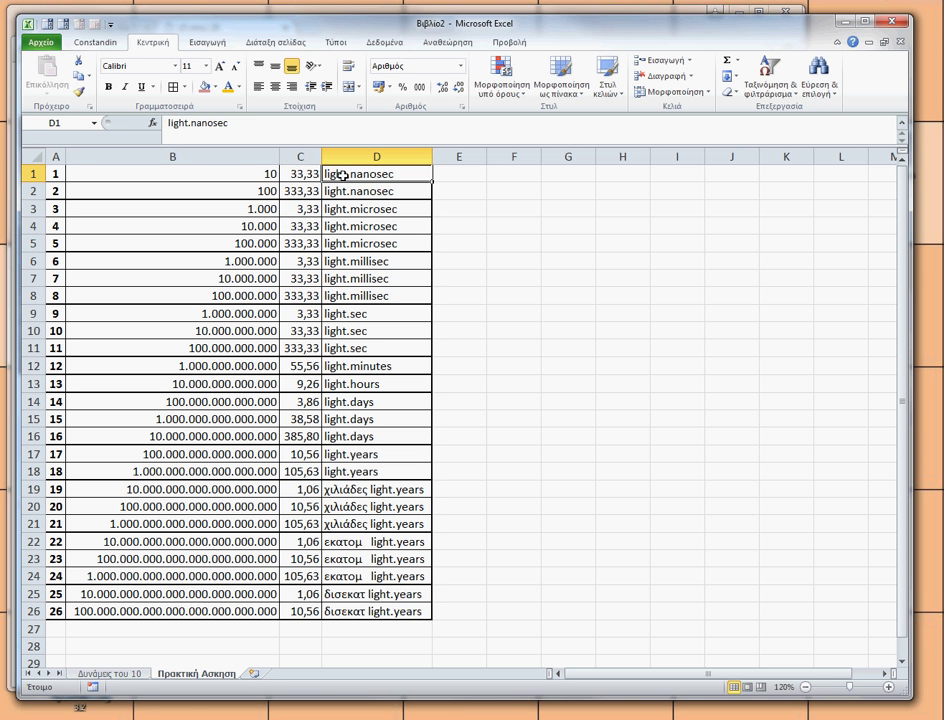
{"action": "left_click", "coordinate": [366, 213]}
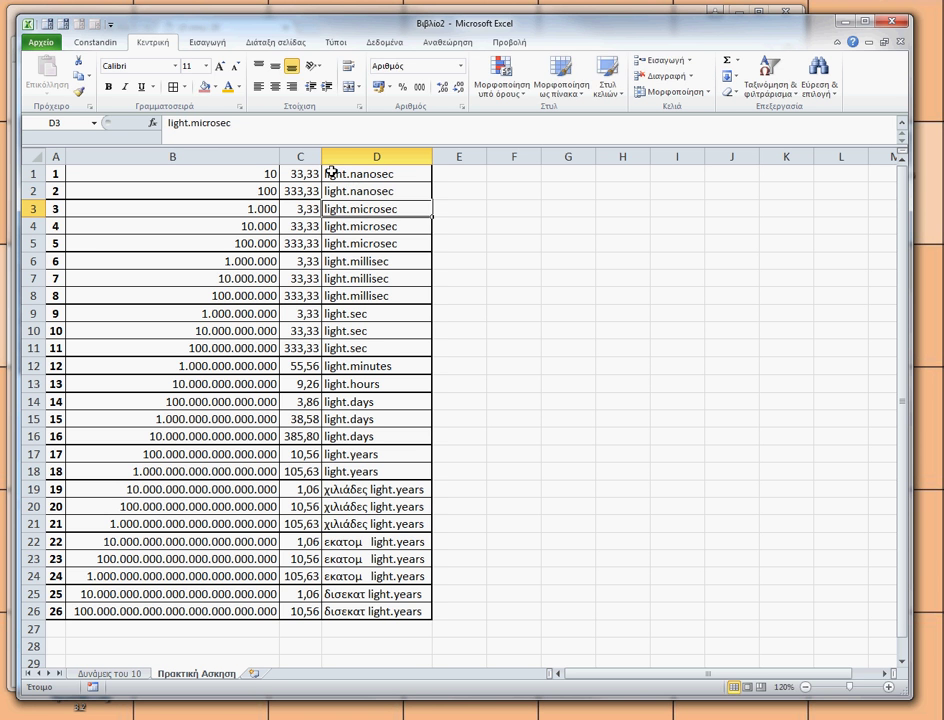
{"action": "left_click", "coordinate": [265, 128]}
{"action": "key", "text": "Escape"}
{"action": "double_click", "coordinate": [200, 122]}
{"action": "key", "text": "Escape"}
{"action": "left_click", "coordinate": [336, 238]}
{"action": "left_click", "coordinate": [314, 243]}
{"action": "key", "text": "Down"}
{"action": "key", "text": "Down"}
{"action": "key", "text": "Down"}
{"action": "key", "text": "Down"}
{"action": "key", "text": "Down"}
{"action": "key", "text": "Down"}
{"action": "key", "text": "Down"}
{"action": "key", "text": "Down"}
{"action": "key", "text": "Down"}
{"action": "key", "text": "Down"}
{"action": "key", "text": "Down"}
{"action": "key", "text": "Down"}
{"action": "key", "text": "Down"}
{"action": "key", "text": "Down"}
{"action": "key", "text": "Down"}
{"action": "key", "text": "Down"}
{"action": "key", "text": "Down"}
{"action": "key", "text": "Down"}
{"action": "key", "text": "Down"}
{"action": "key", "text": "Down"}
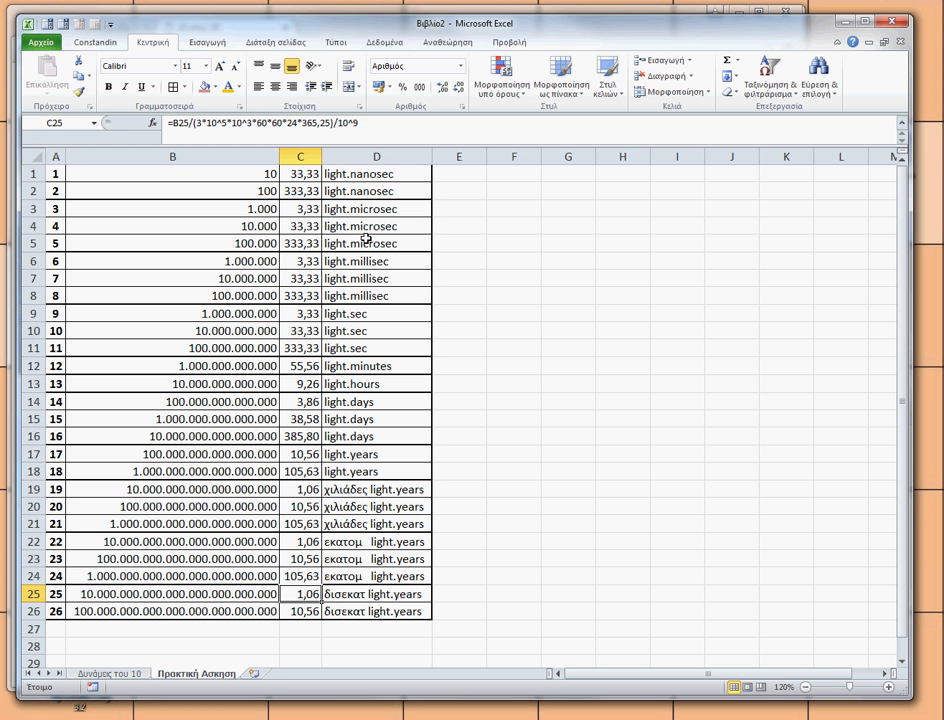
{"action": "key", "text": "Down"}
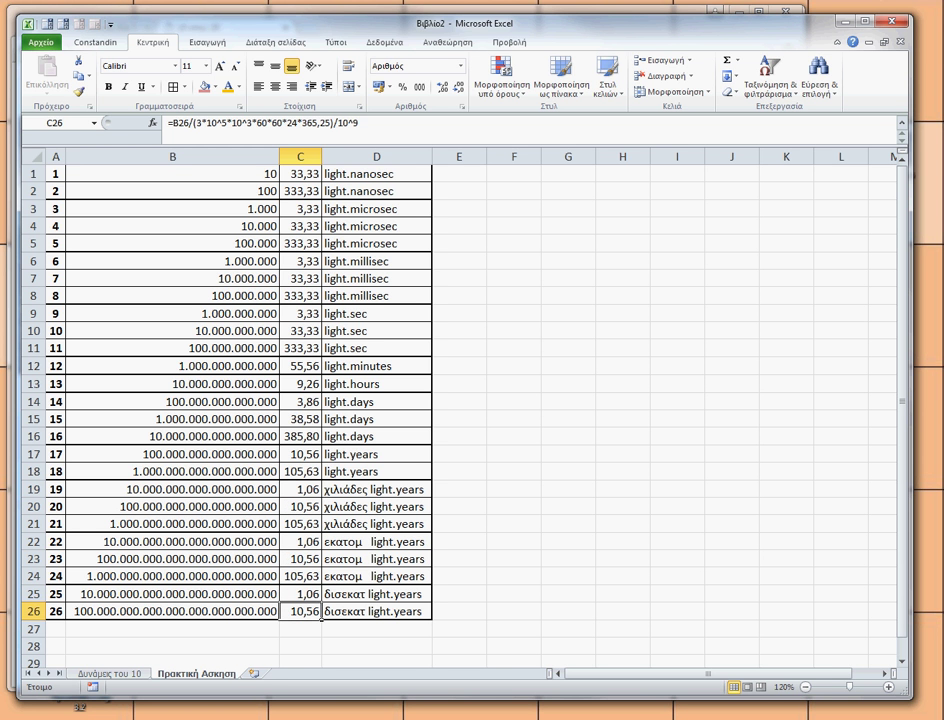